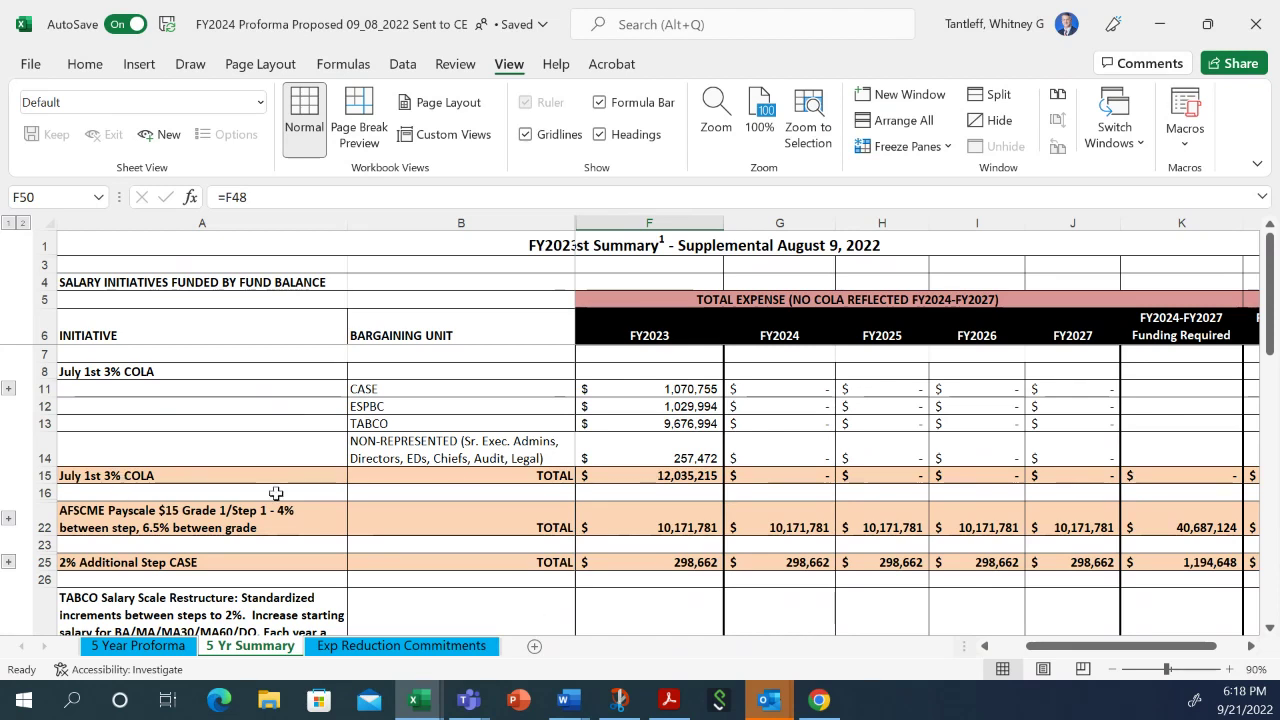
Inspect the July 1st 3% COLA totals for FY2023 and FY2024 and the AFSCME payscale total for FY2023
click(632, 480)
click(768, 478)
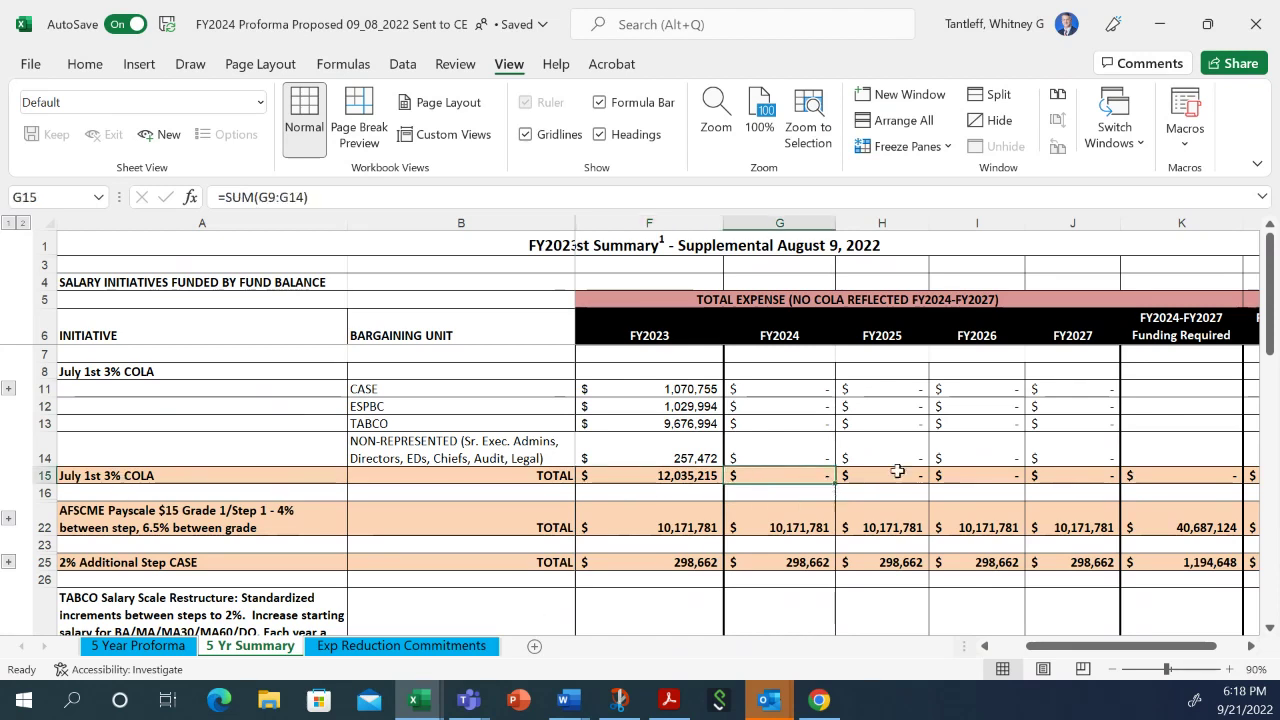
click(664, 482)
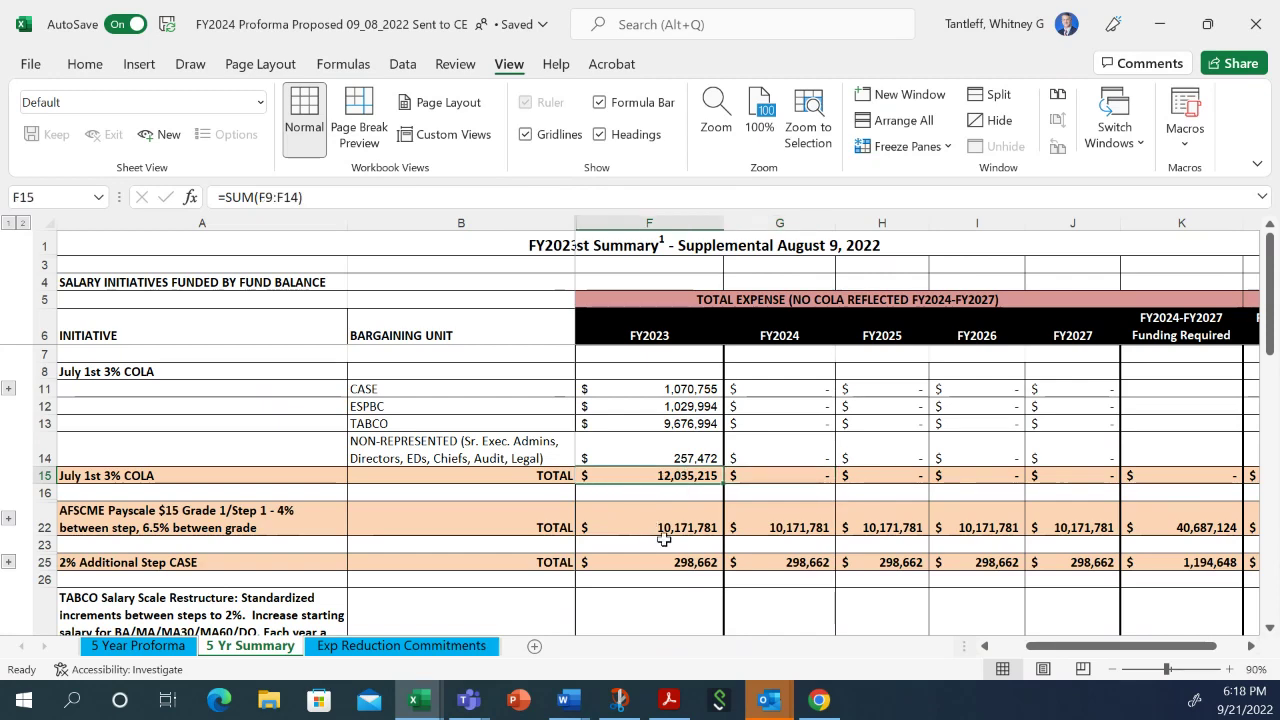
click(663, 527)
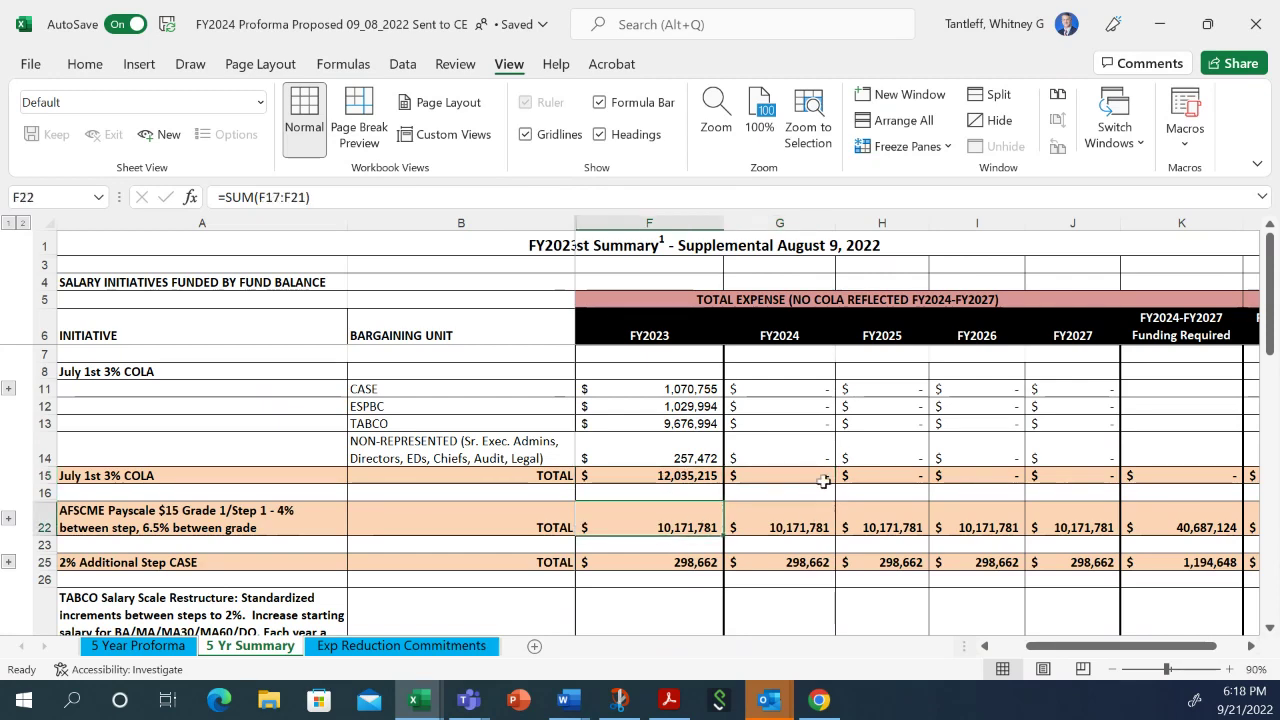
Inspect the AFSCME payscale FY2024 total and the FY2024-FY2027 funding required for AFSCME and the 2% additional CASE step
scroll(823, 490, down, 2)
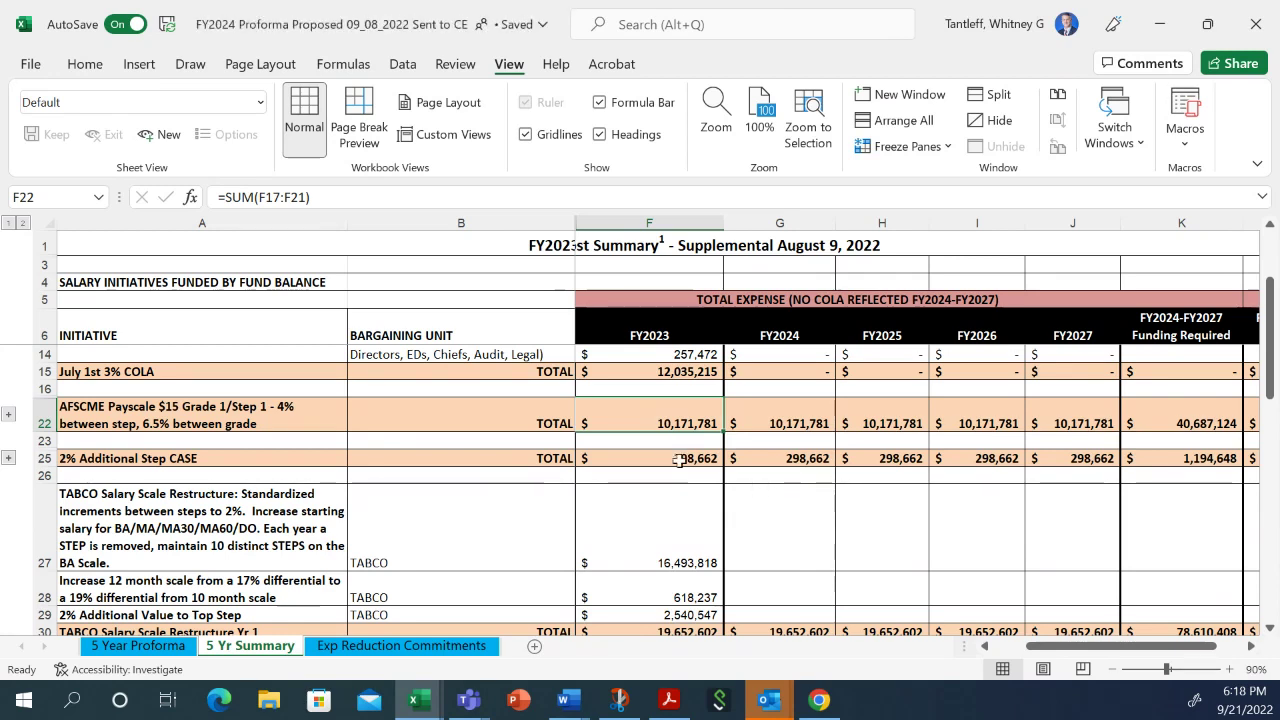
click(793, 425)
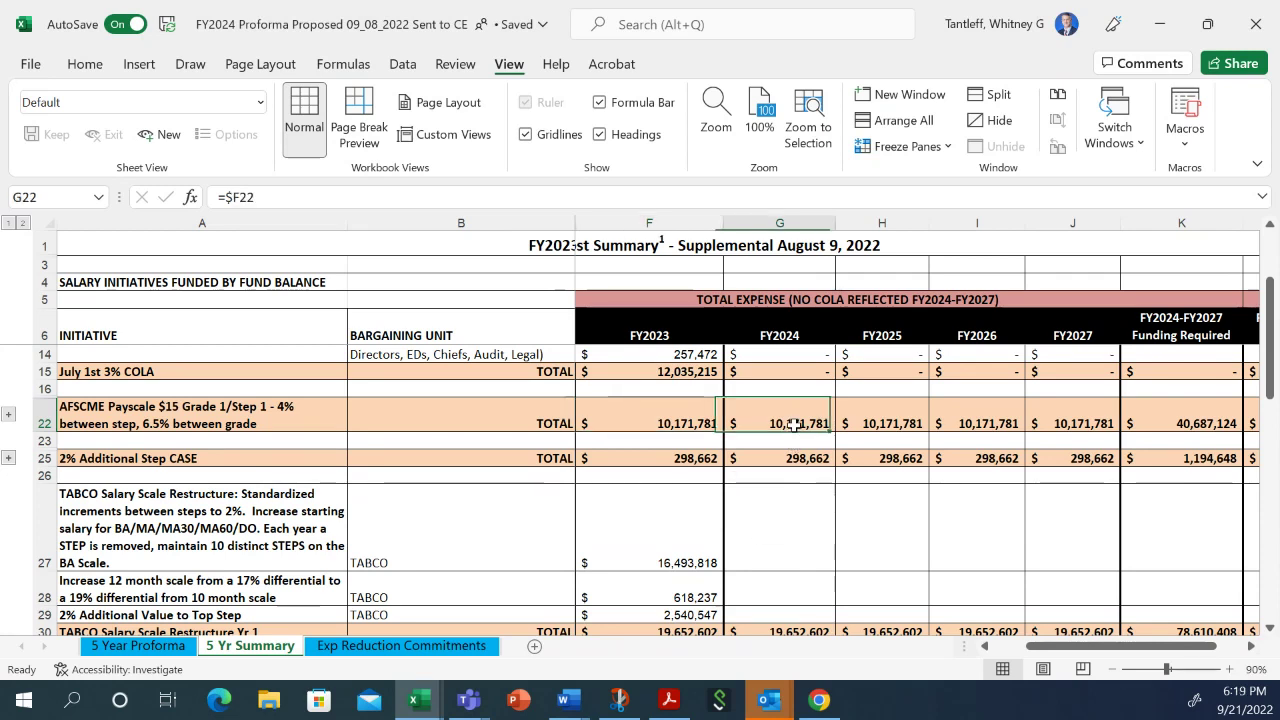
click(1199, 424)
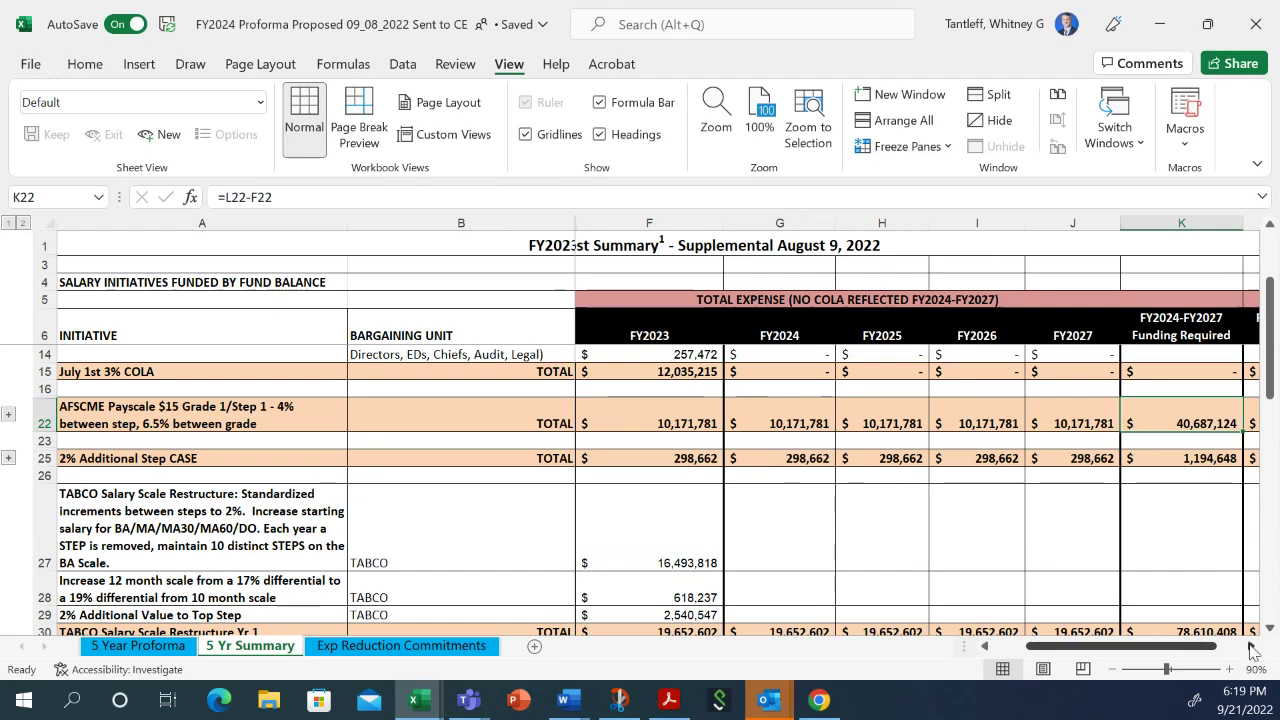
click(1197, 458)
Select the FY2024-FY2027 funding required and the FY2023-FY2027 grand totals of TABCO Salary Scale Restructure Yr 1 to Yr 5 for review
scroll(1183, 515, down, 1)
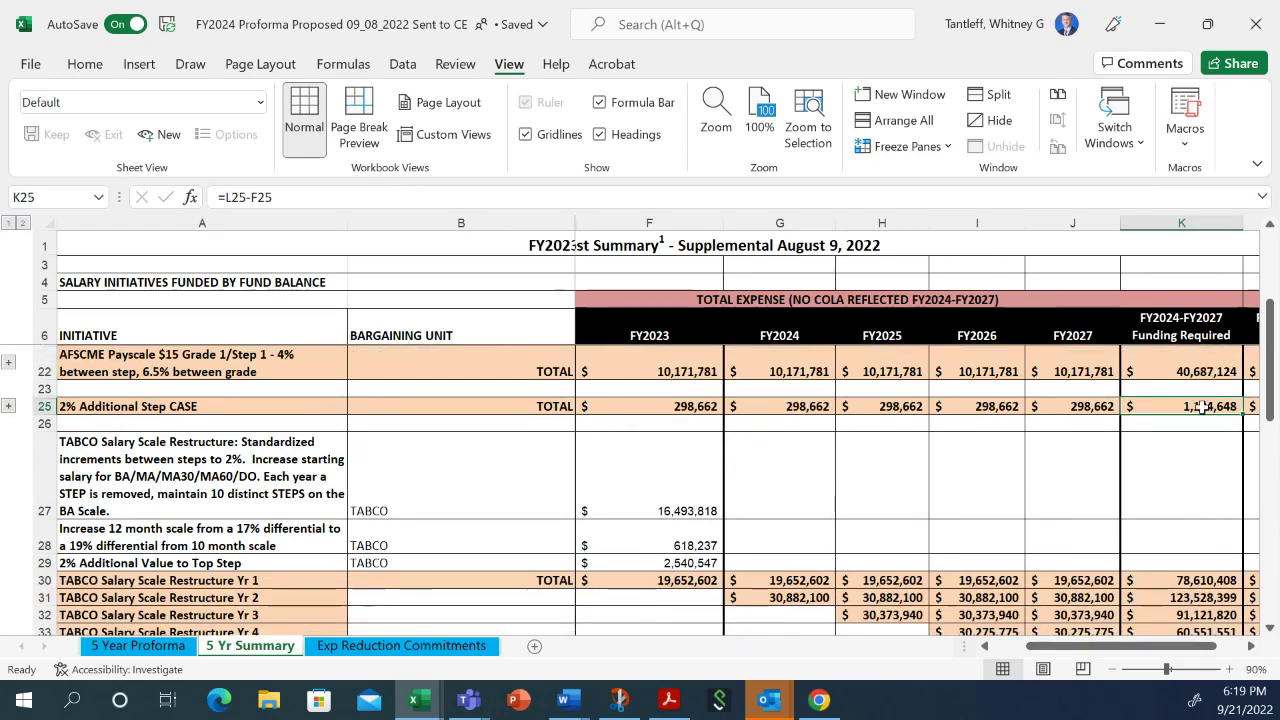
scroll(1114, 491, down, 1)
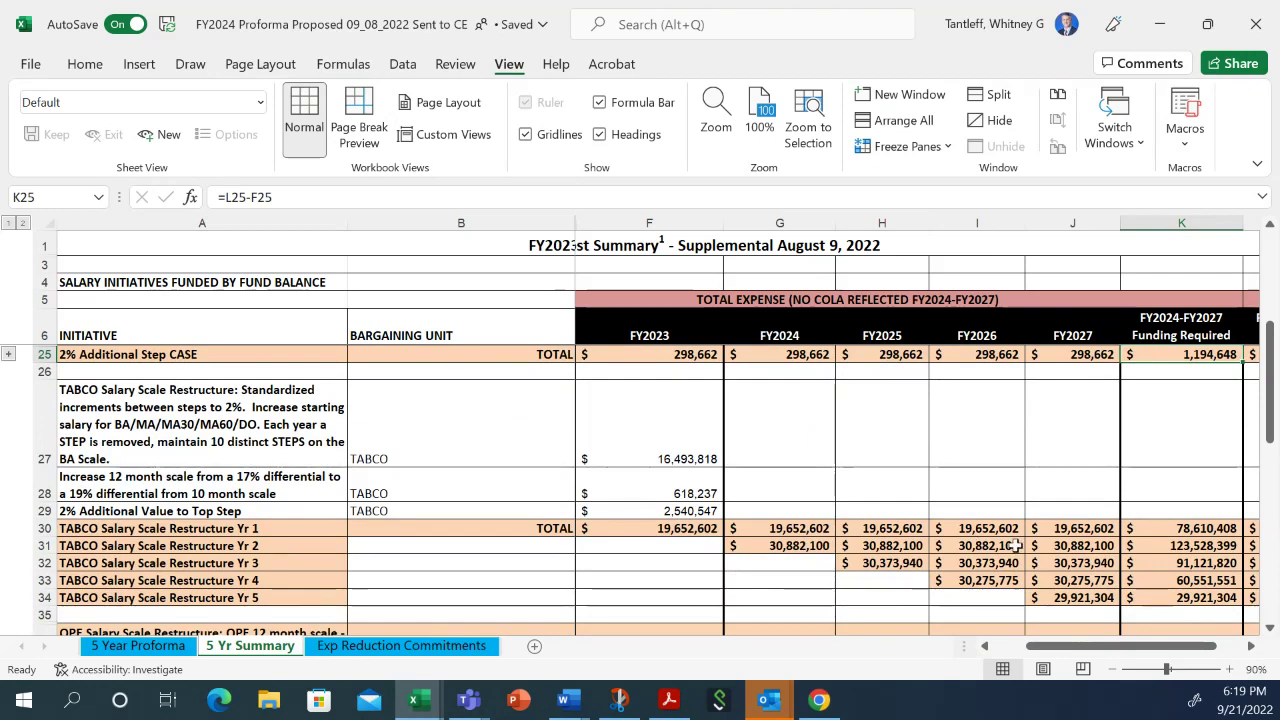
scroll(1013, 545, down, 1)
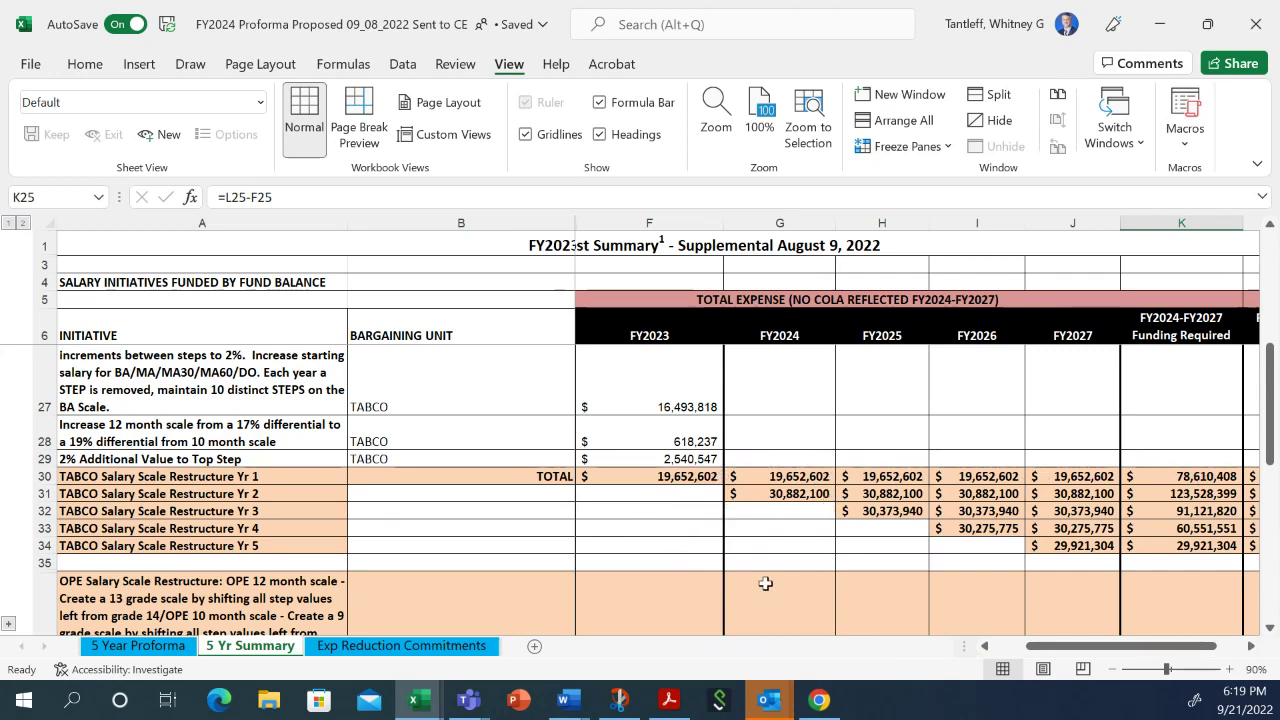
click(1251, 646)
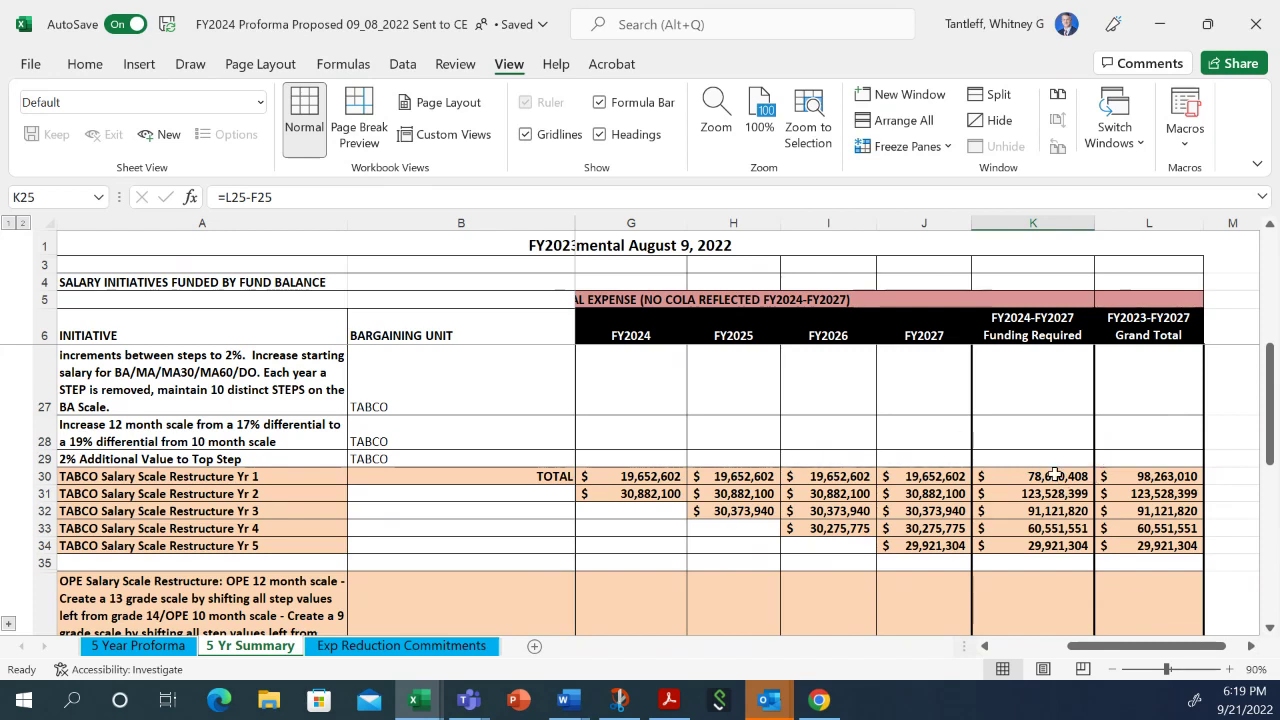
drag(1052, 475, 1042, 547)
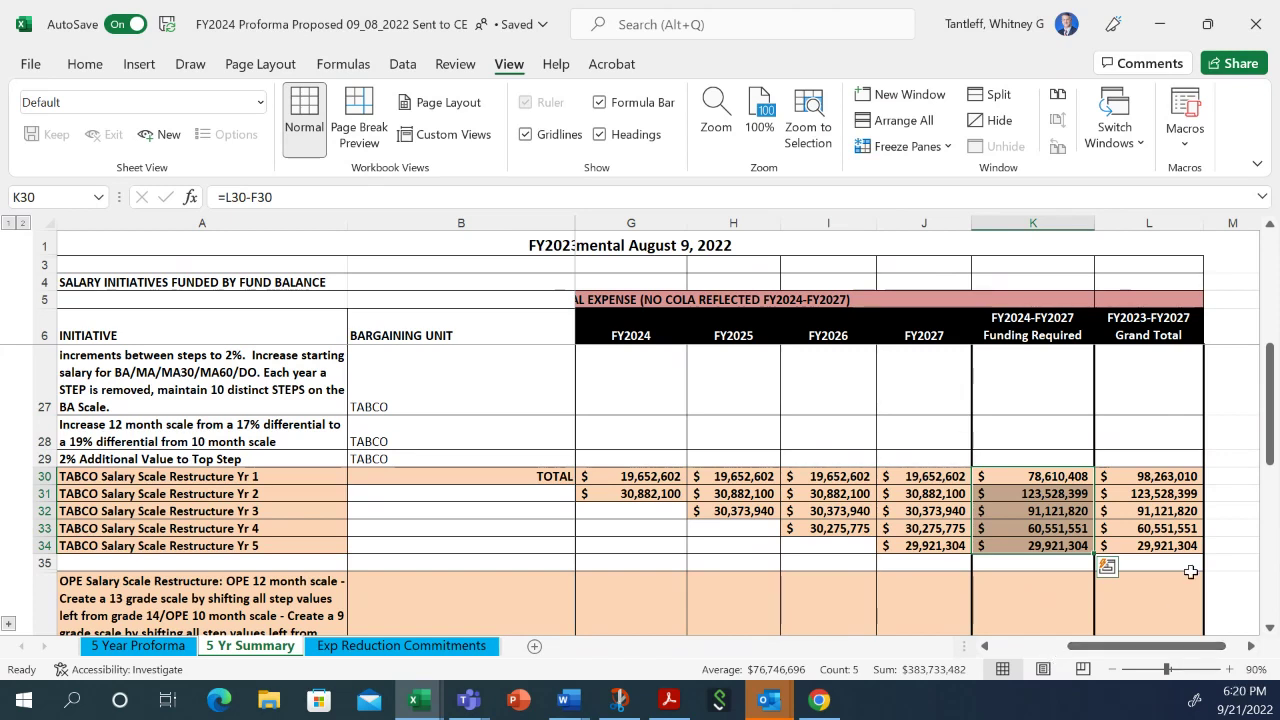
drag(1152, 477, 1152, 565)
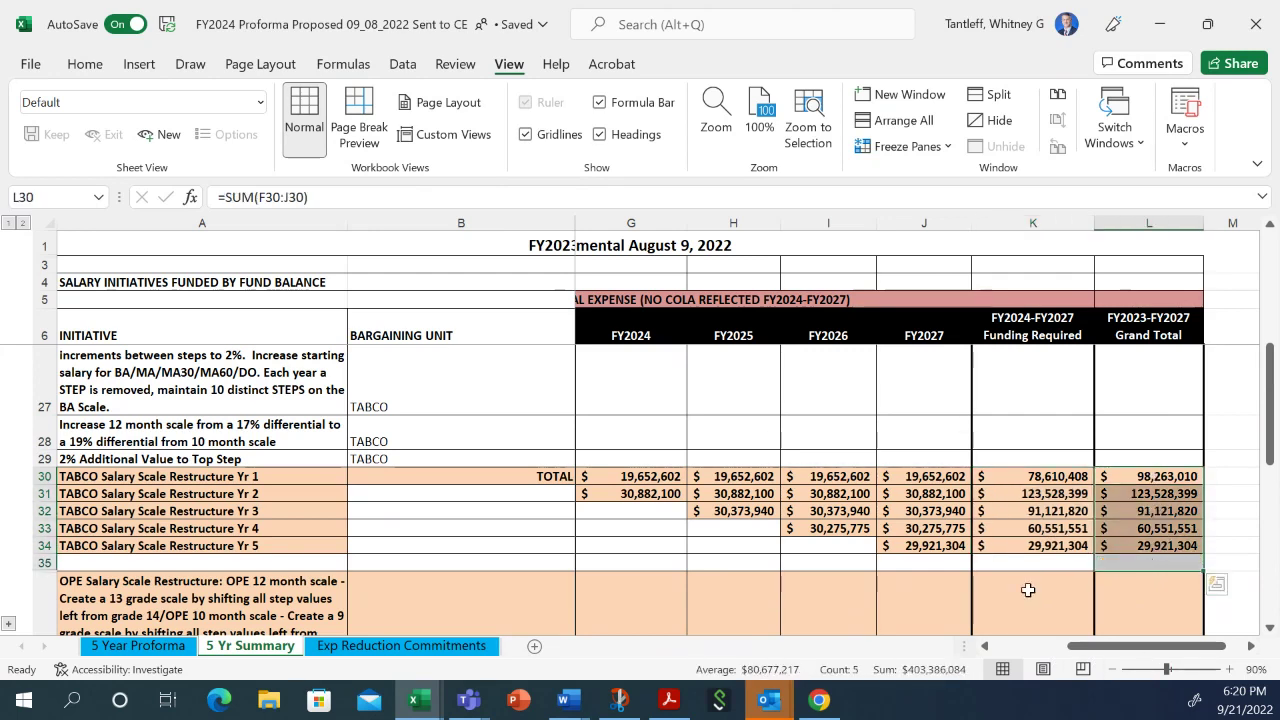
Review the OPE and ESPBC salary scale restructure totals and select the FY2023-FY2027 grand total additional expense
scroll(895, 540, down, 1)
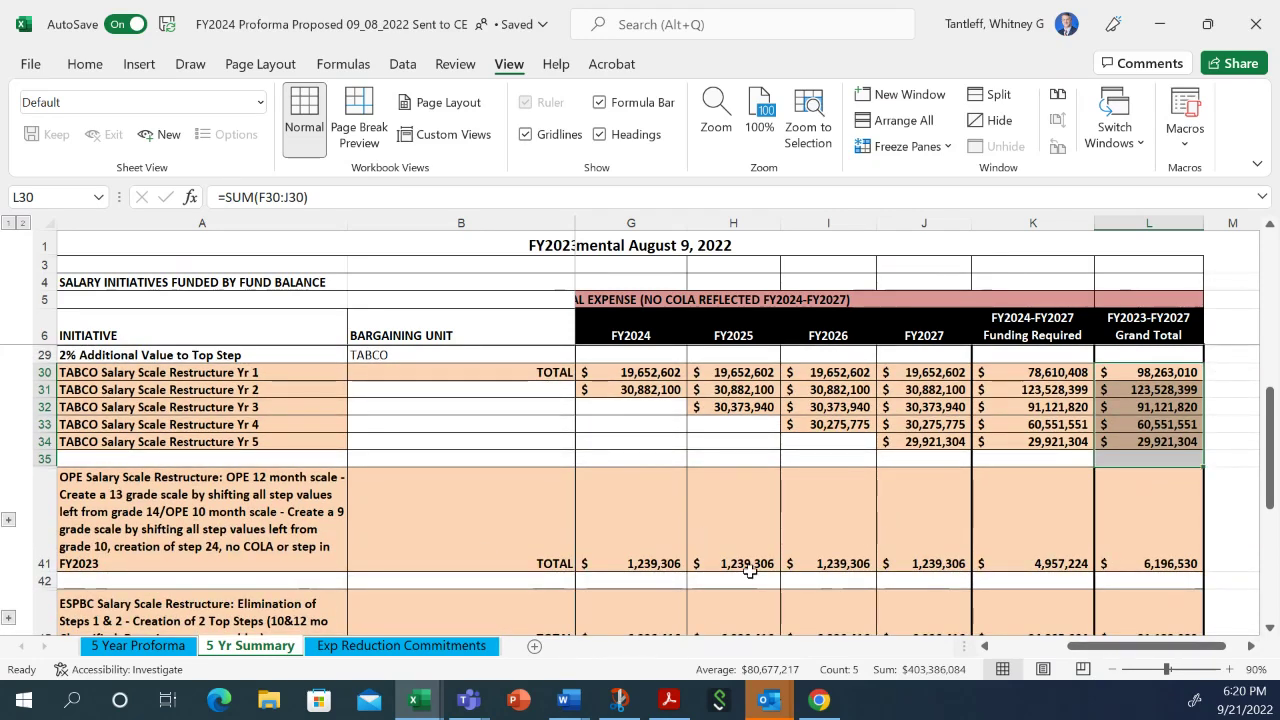
scroll(750, 580, down, 2)
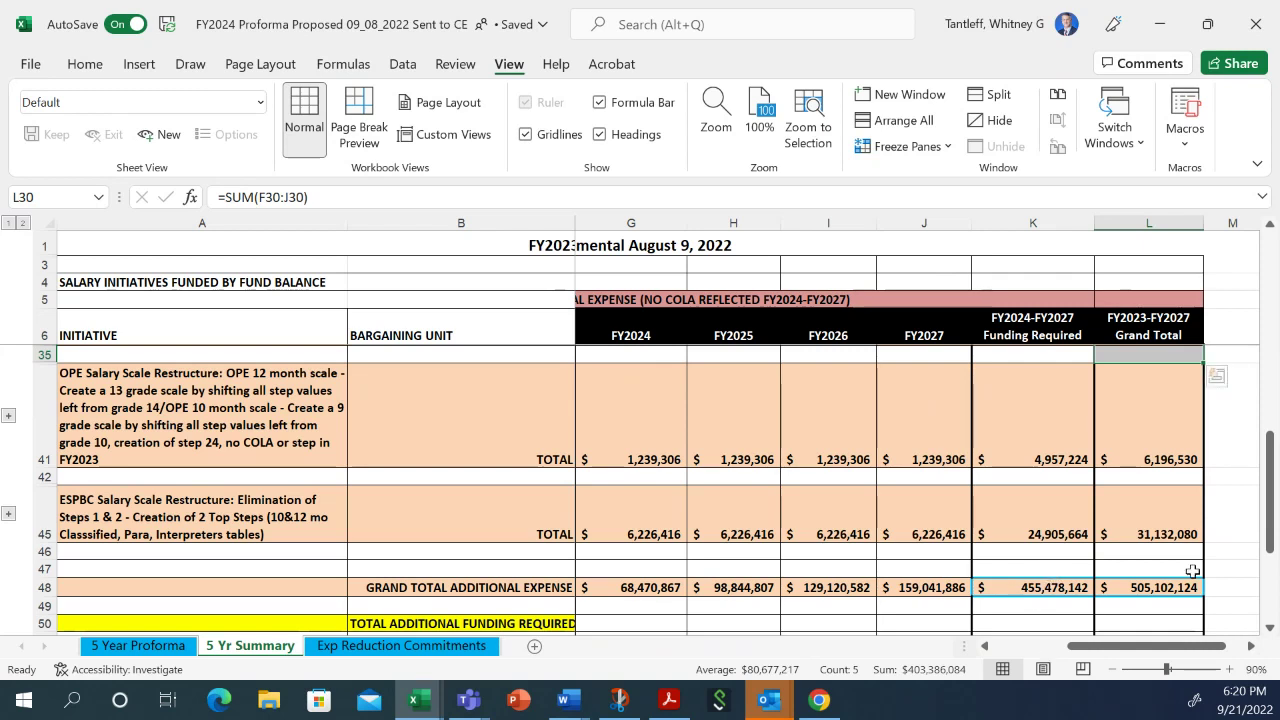
click(1174, 594)
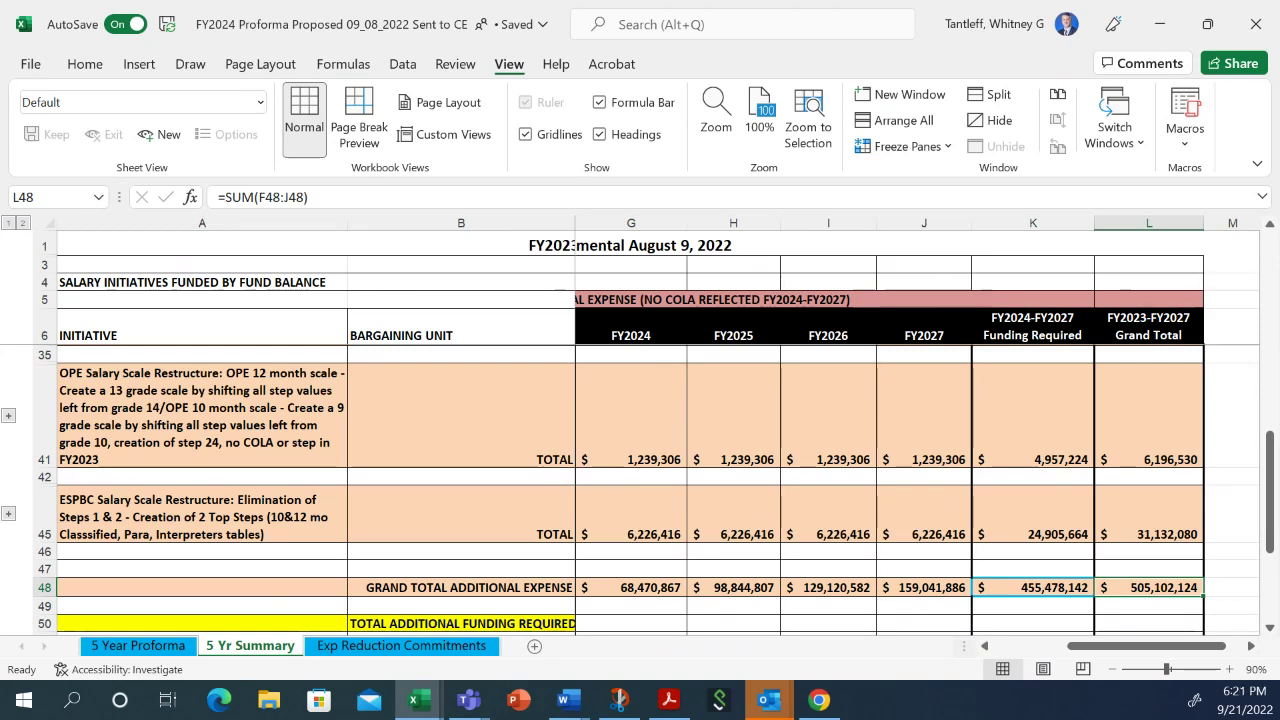
Go back to the first salary initiatives and select the FY2024-FY2027 funding required for the AFSCME payscale
key(alt+Tab)
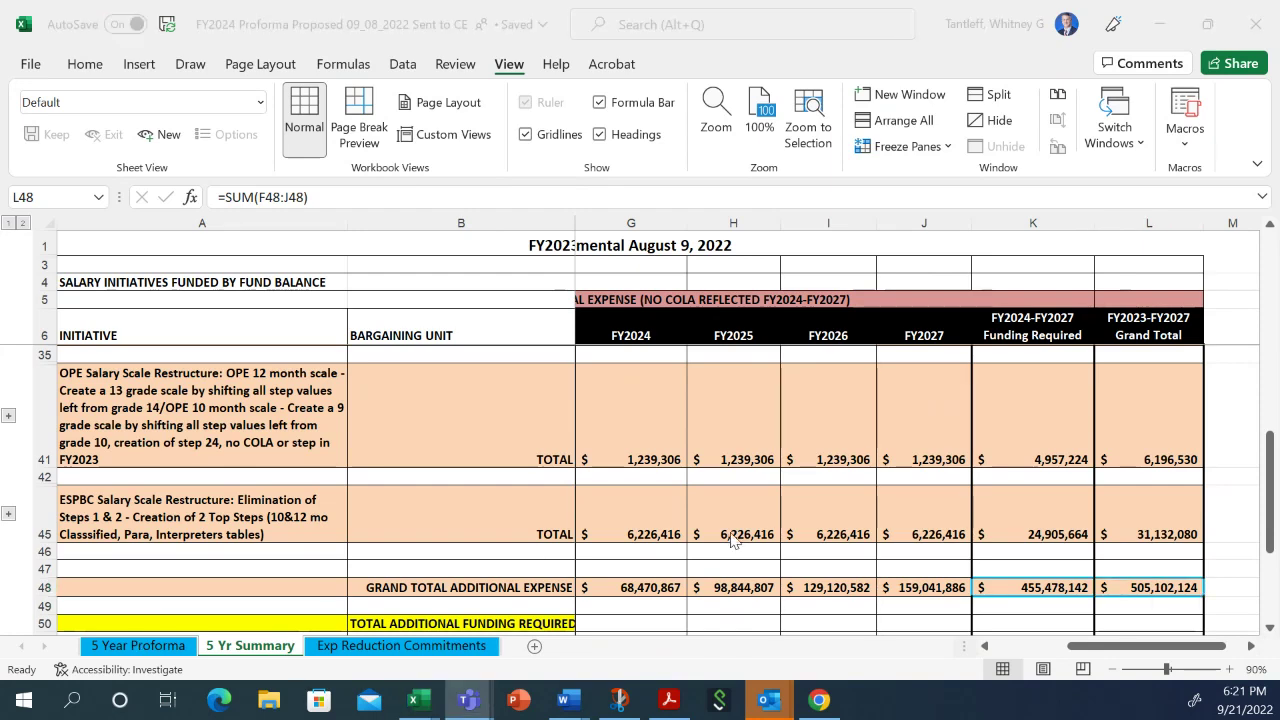
scroll(733, 540, up, 5)
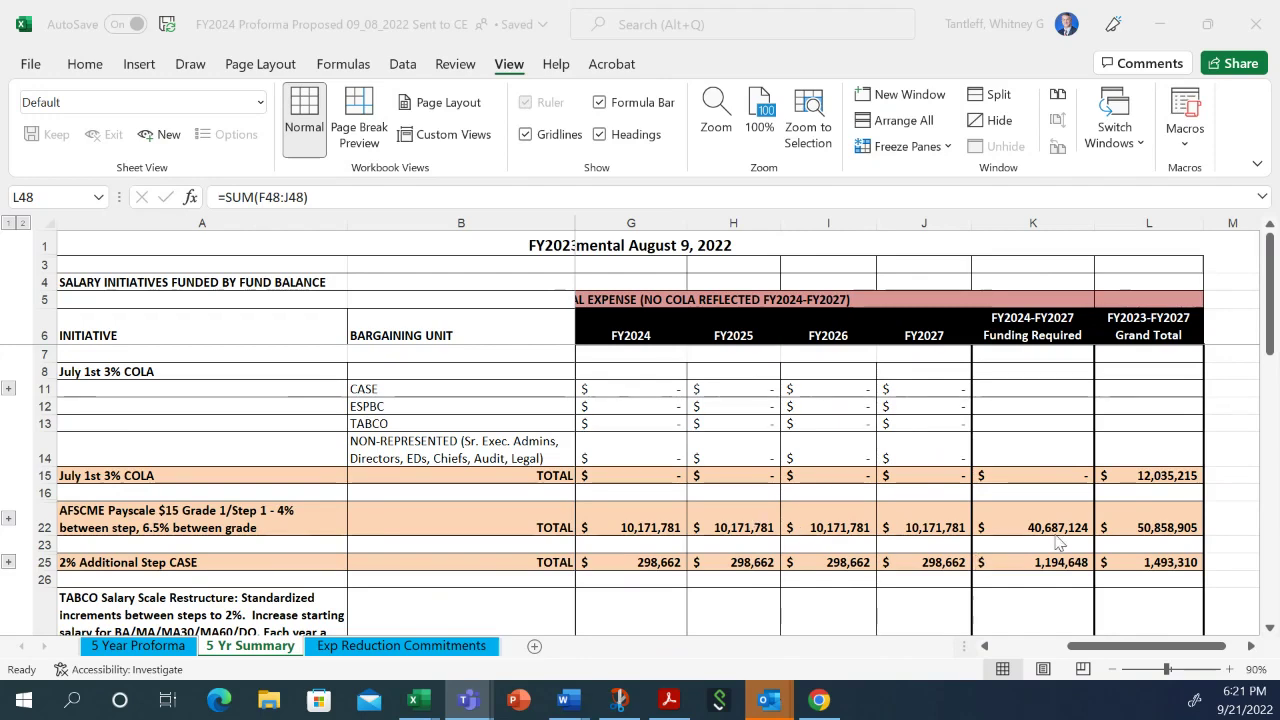
key(alt+Tab)
click(1016, 514)
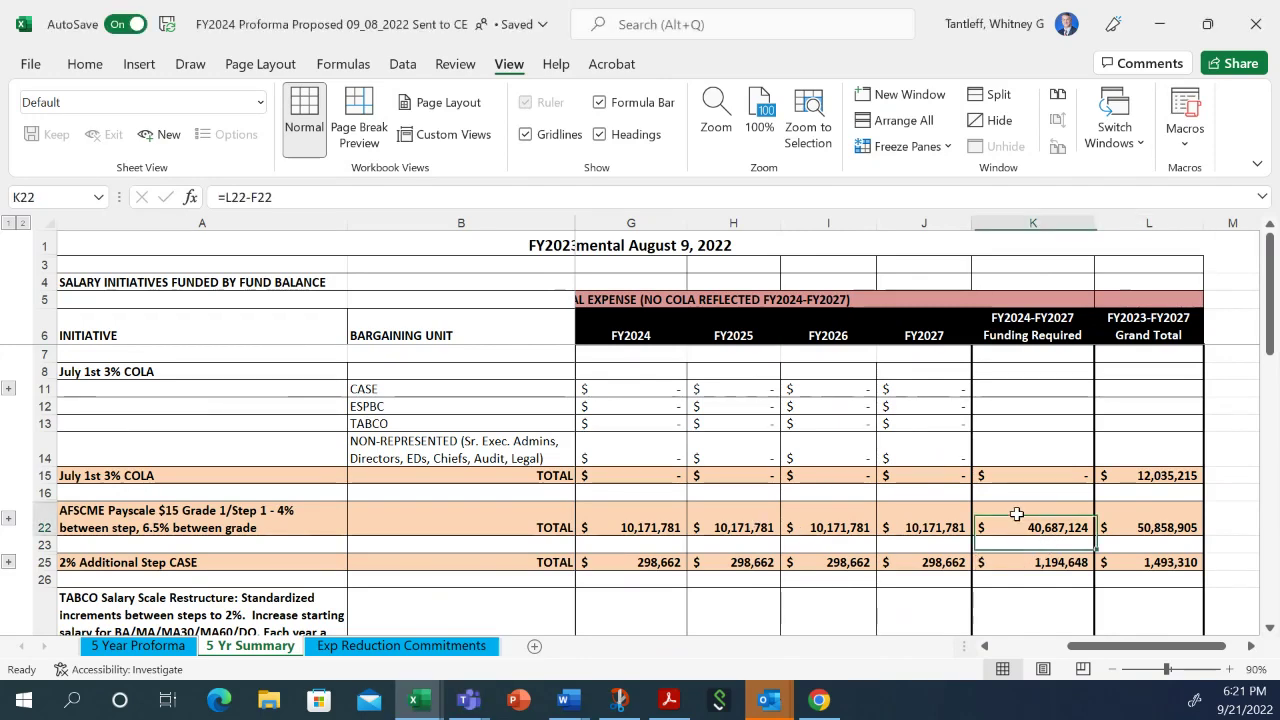
Review the yearly costs from the 2% additional CASE step through the TABCO and OPE salary scale restructures
scroll(1058, 589, down, 2)
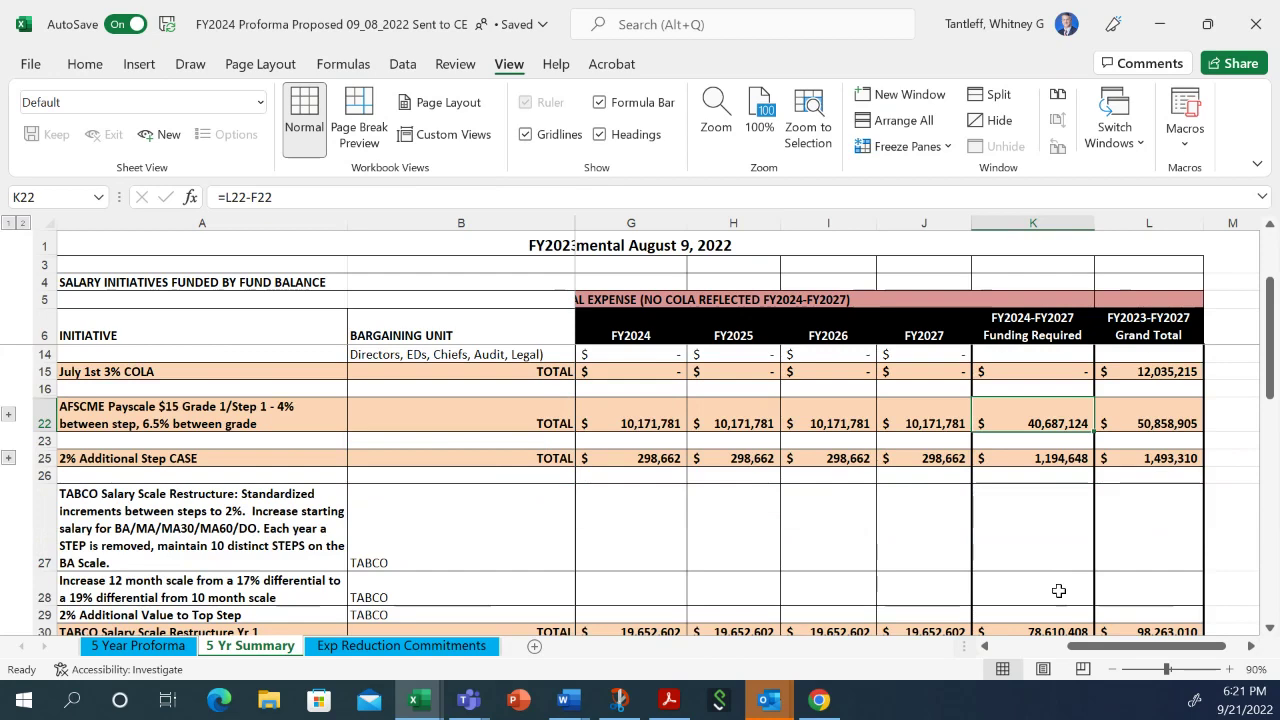
scroll(1058, 590, down, 1)
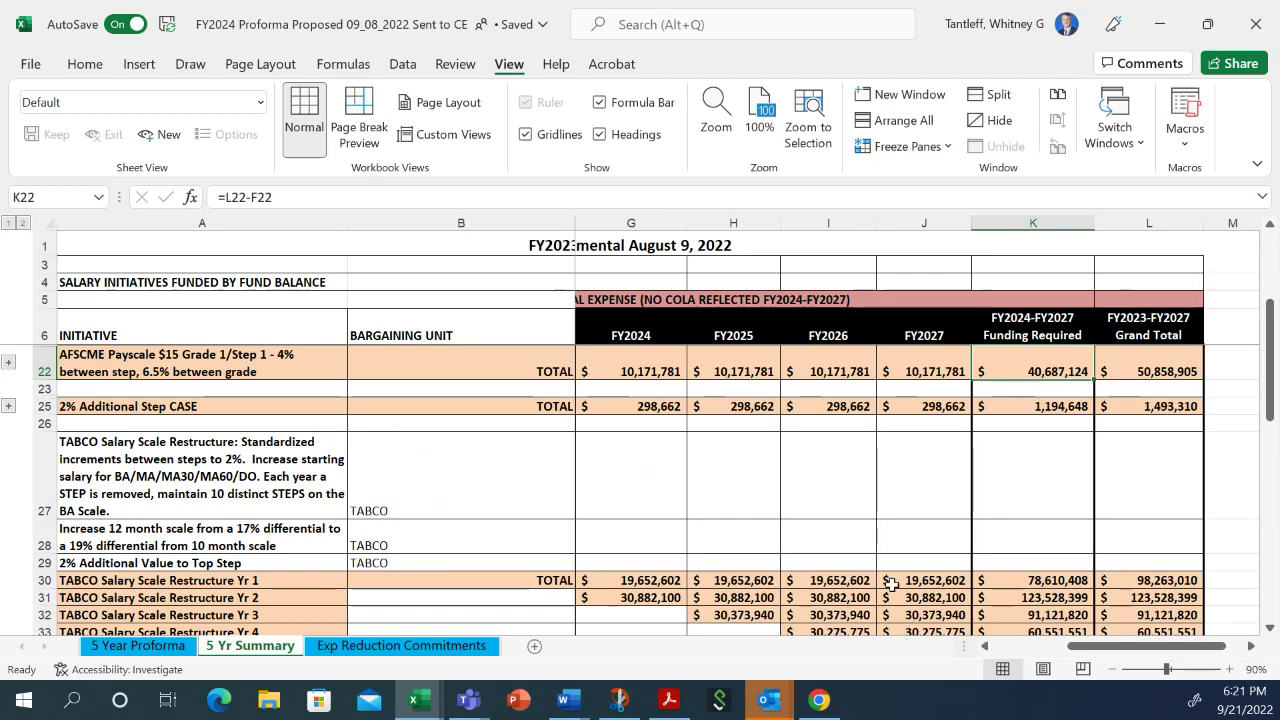
scroll(903, 618, down, 1)
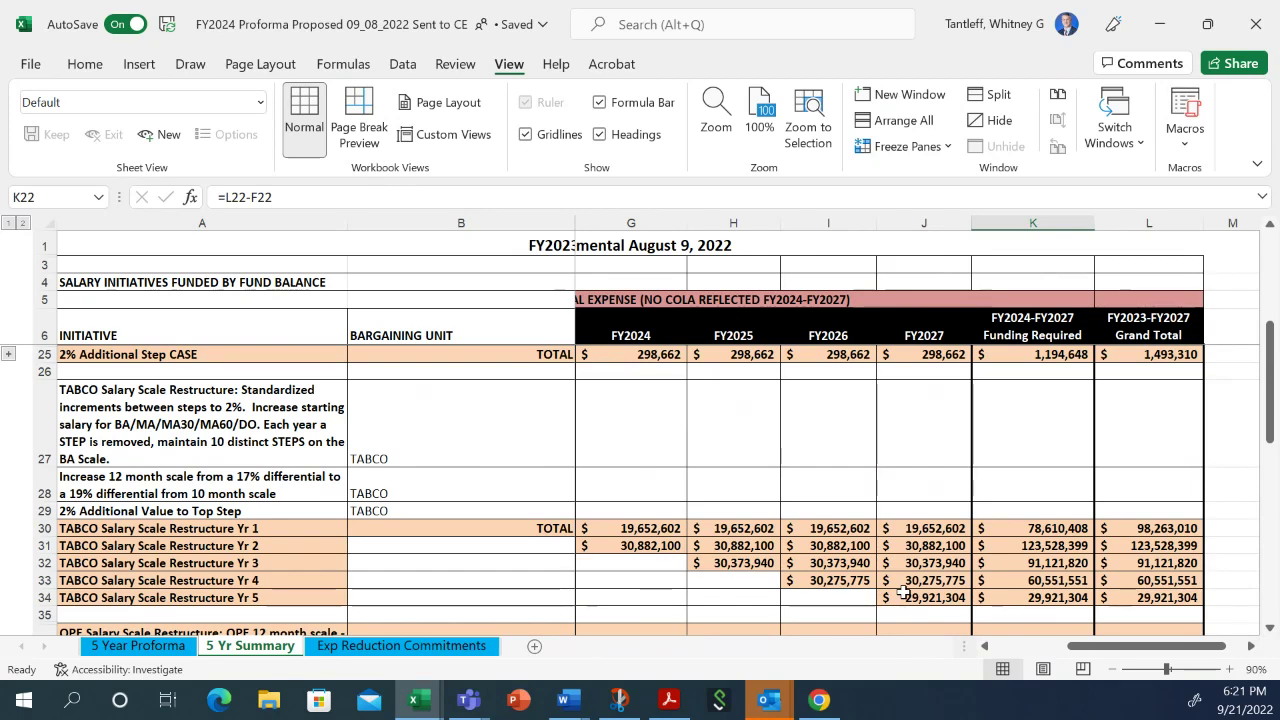
scroll(903, 591, down, 1)
scroll(910, 591, down, 1)
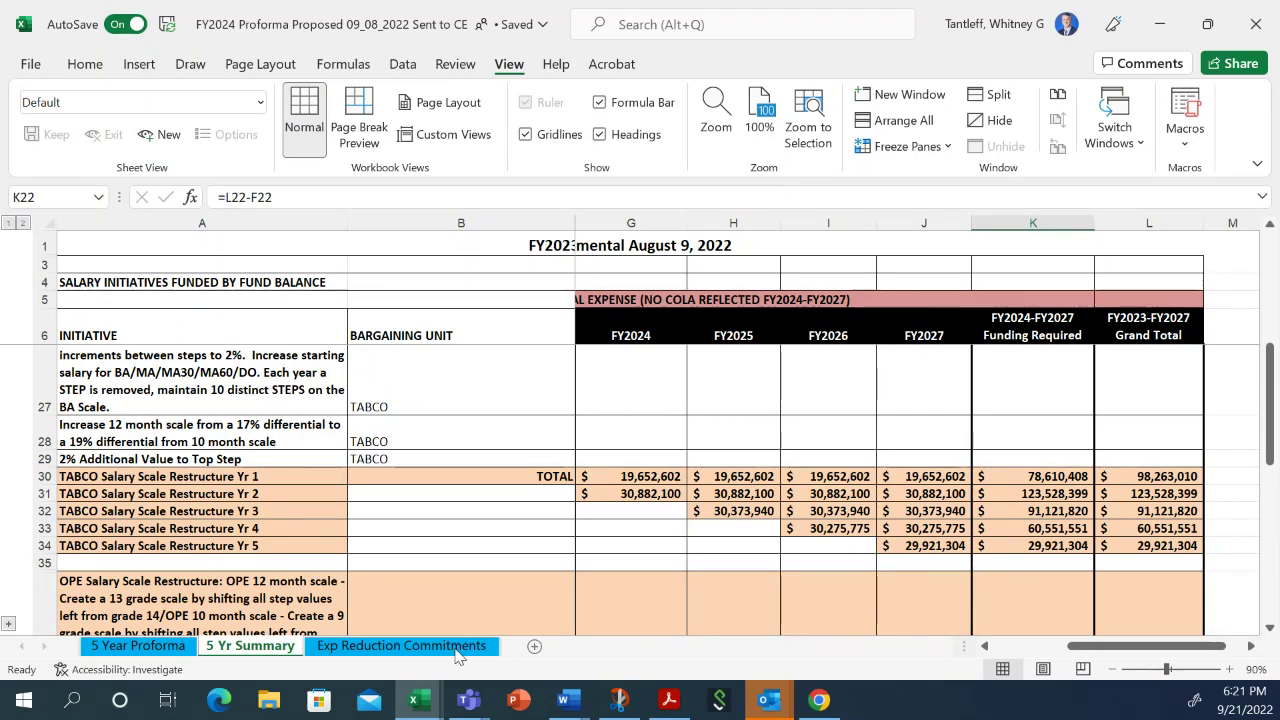
scroll(790, 518, down, 3)
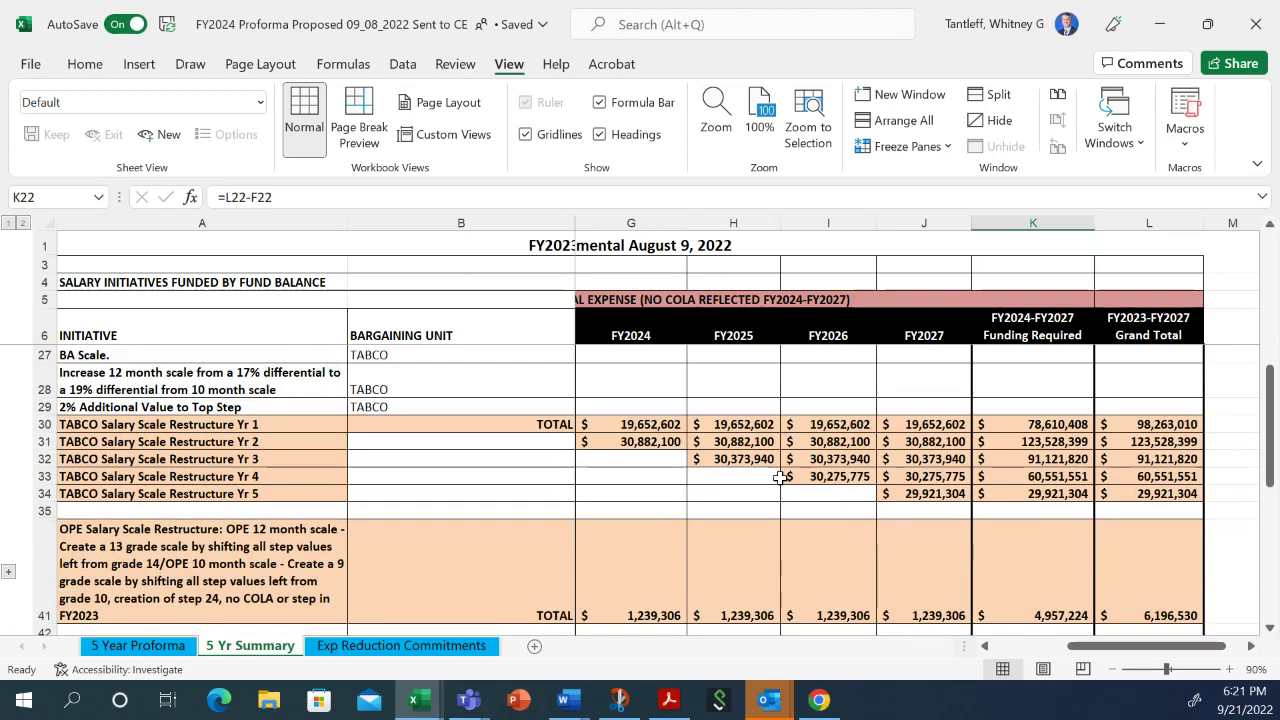
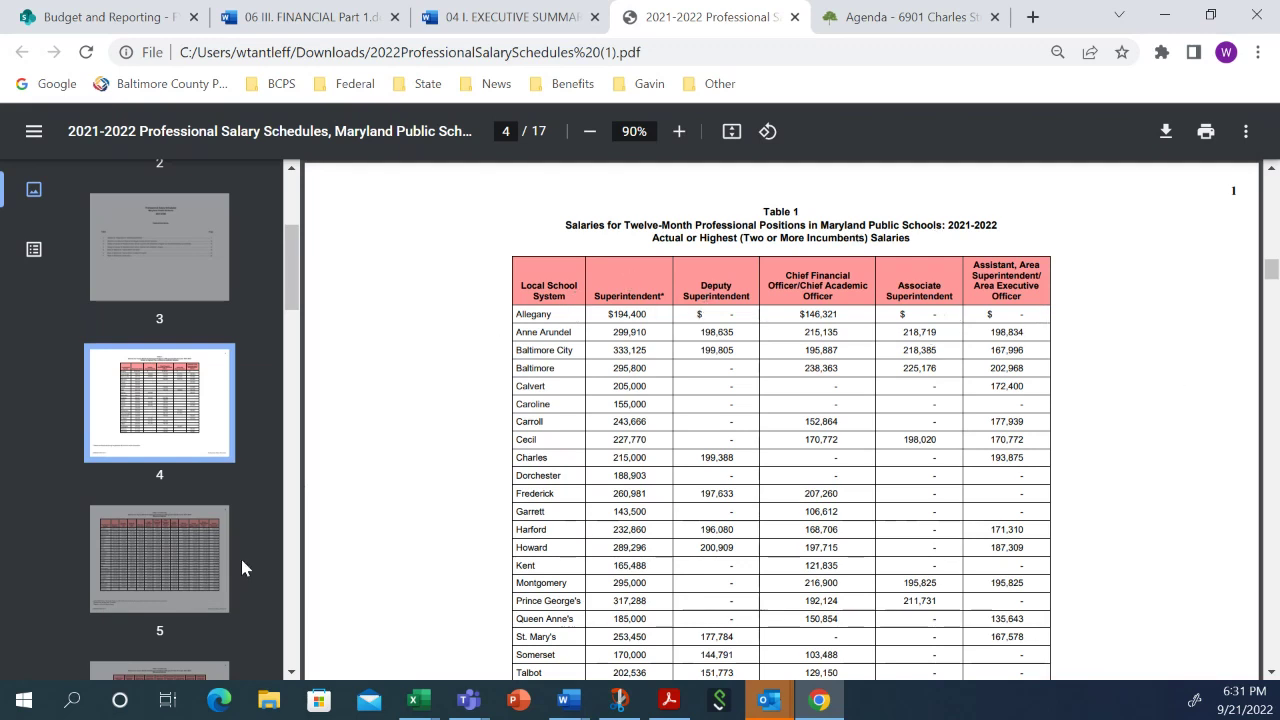
View the maximum salaries of directors, pupil personnel workers and school psychologists on page 5 of the salary schedules PDF
click(190, 570)
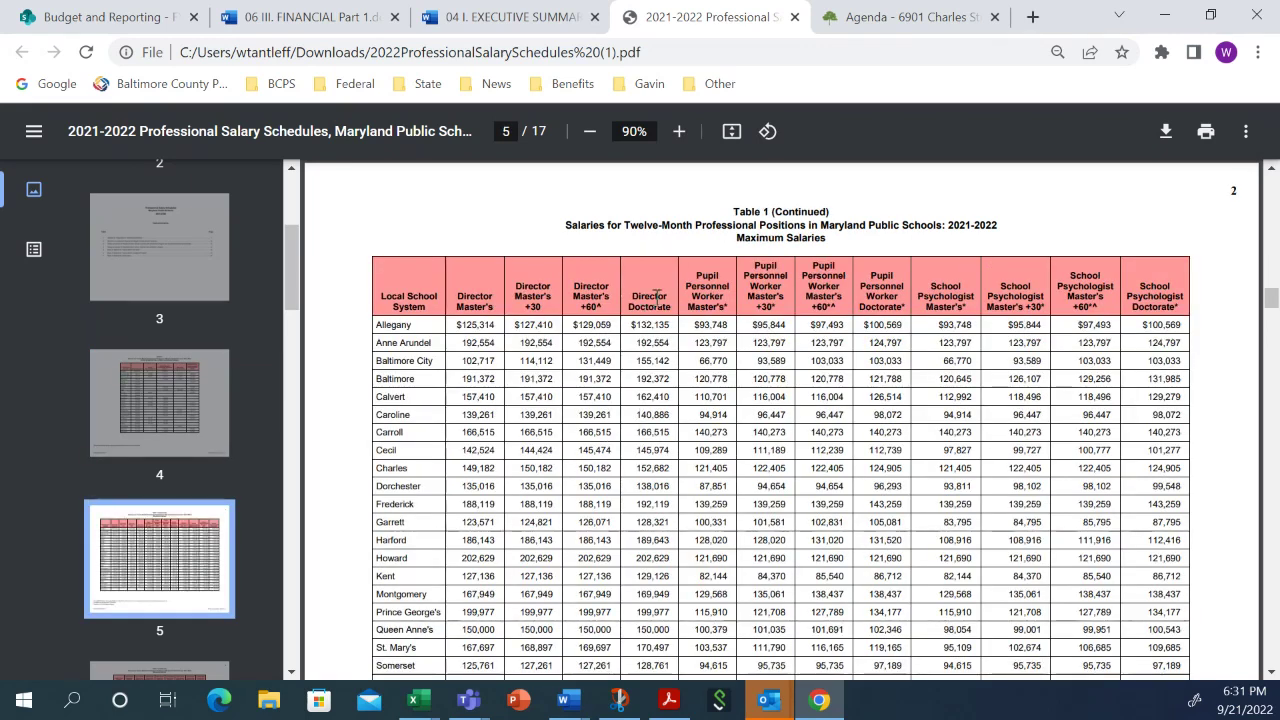
scroll(657, 293, down, 2)
scroll(650, 290, up, 2)
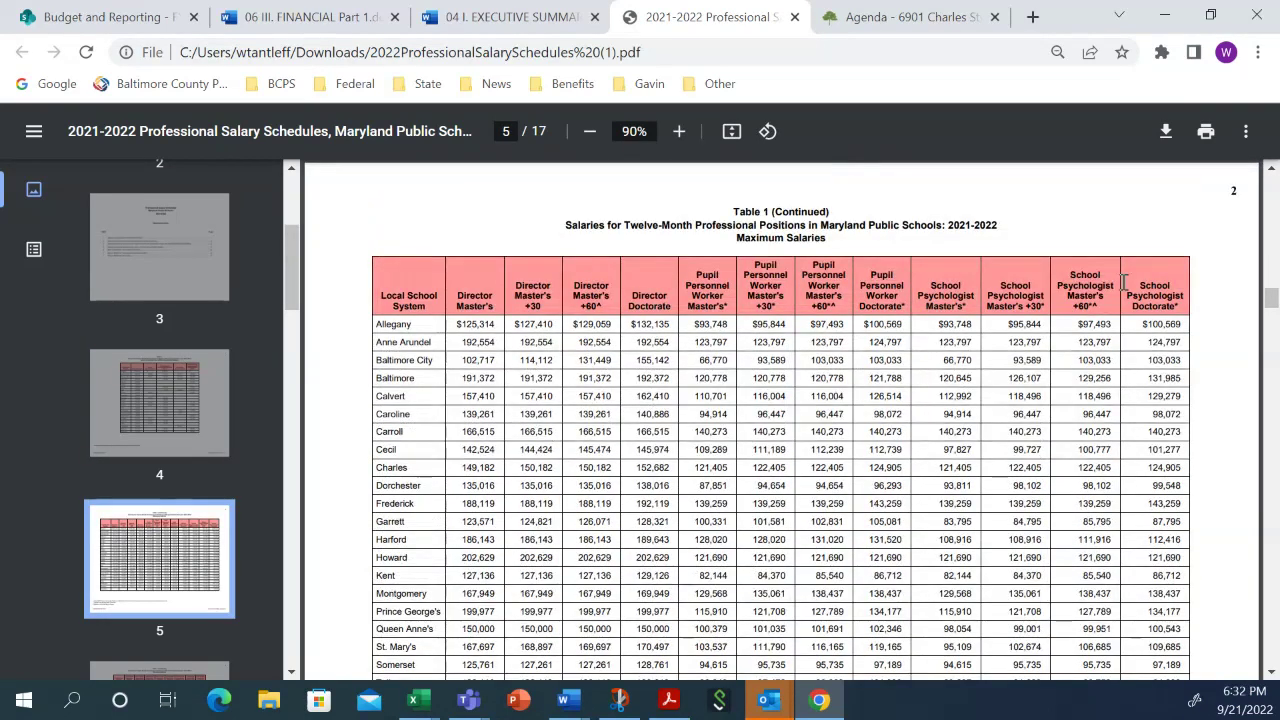
View the Table 1 maximum salaries for instructional supervisors and coordinators on page 6 and for principals on page 7
scroll(215, 487, down, 2)
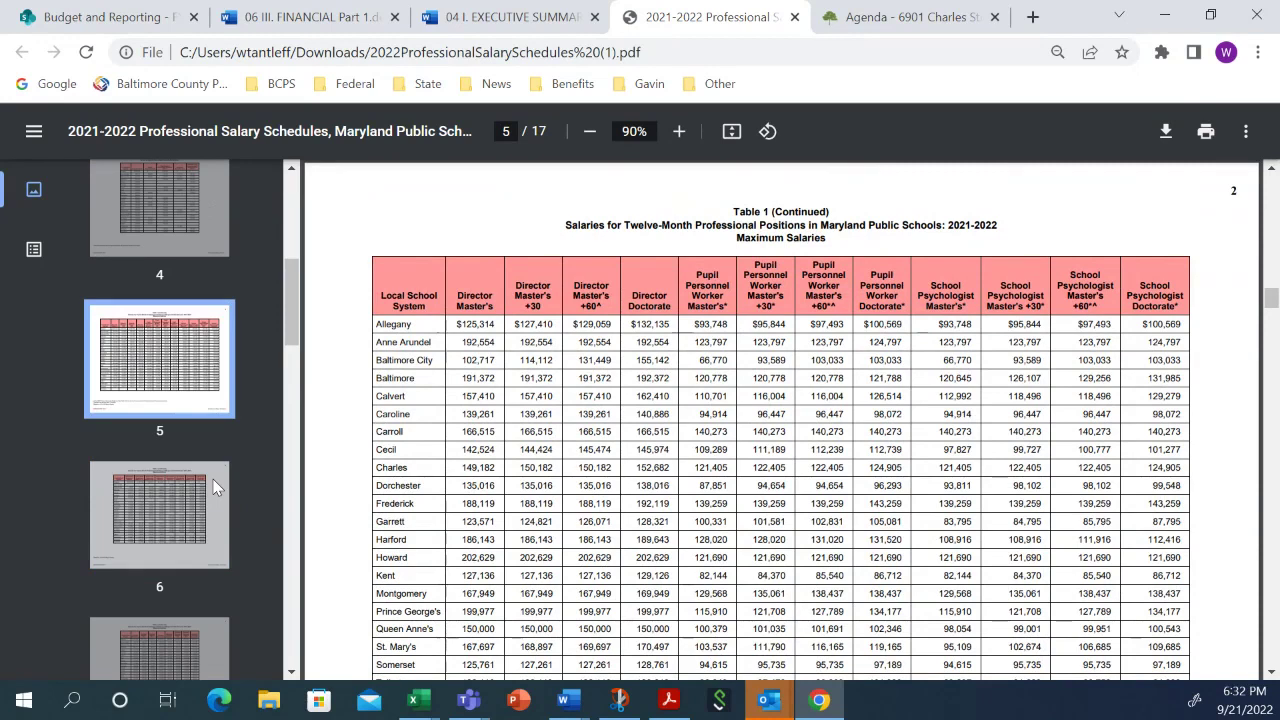
click(215, 487)
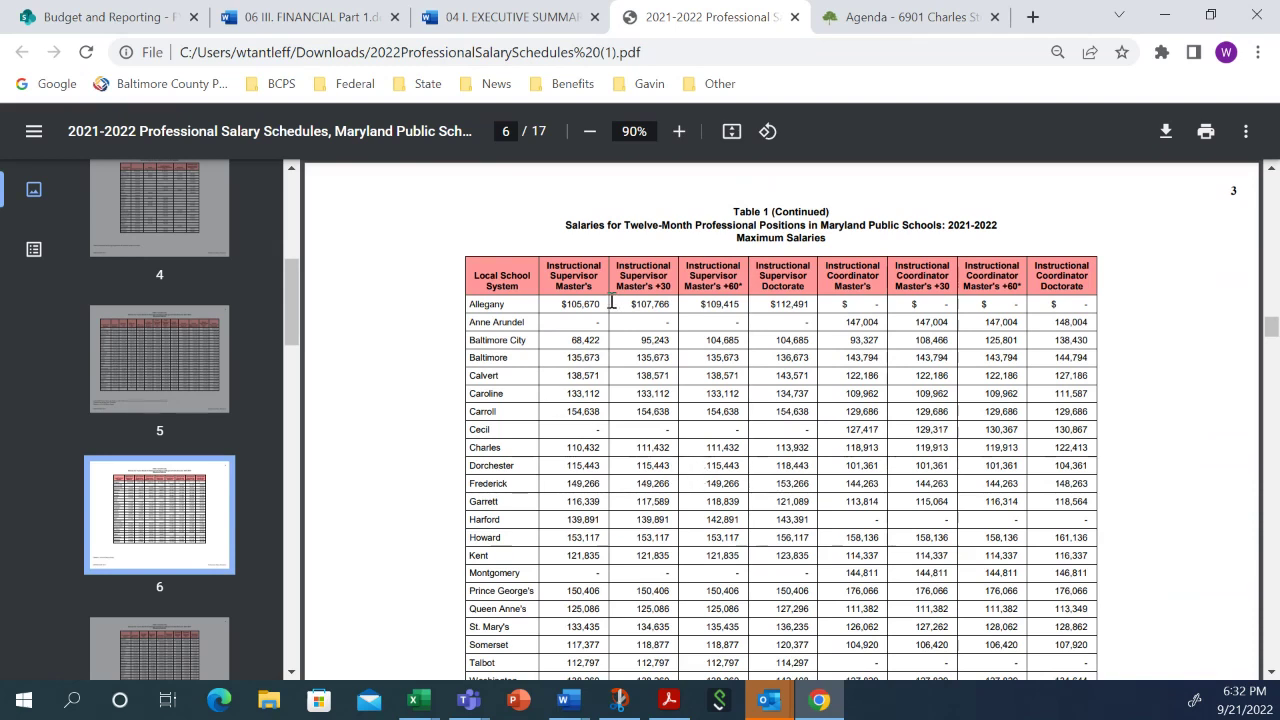
scroll(323, 600, down, 2)
scroll(181, 586, down, 2)
click(167, 390)
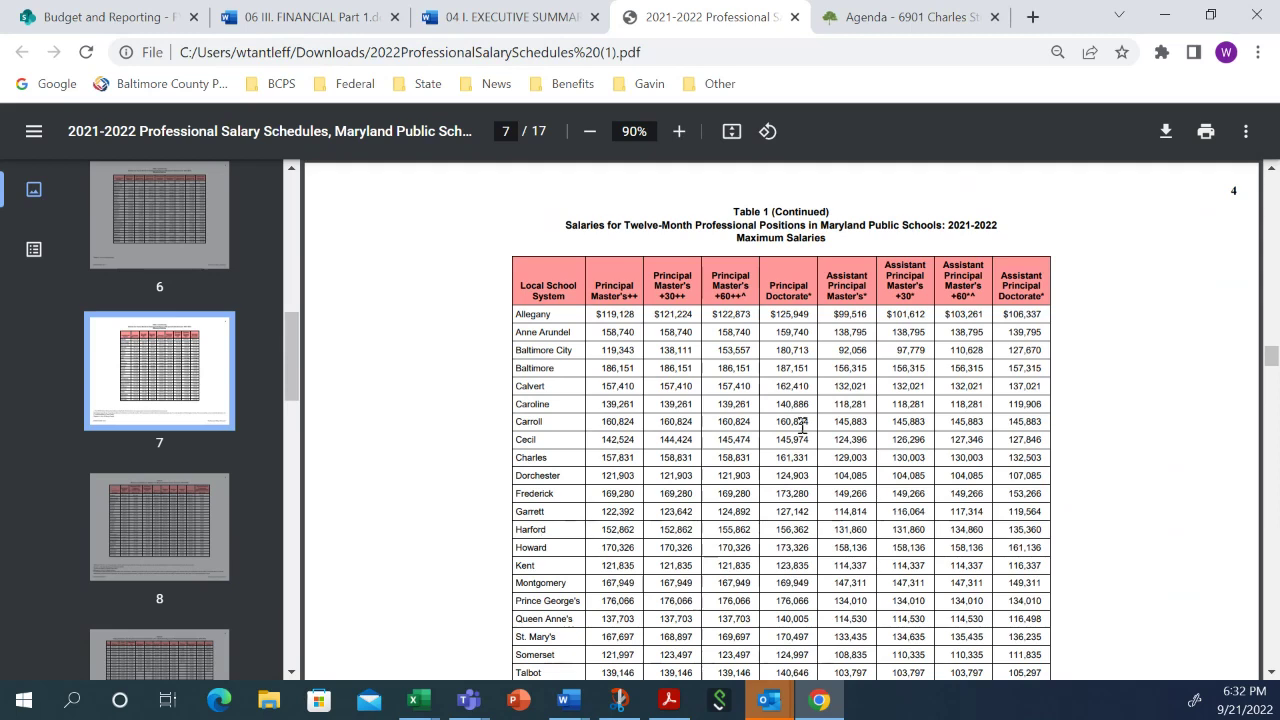
Examine Table 2 on page 8, the teachers' minimum and maximum salaries by school system, down to its footnotes
click(156, 545)
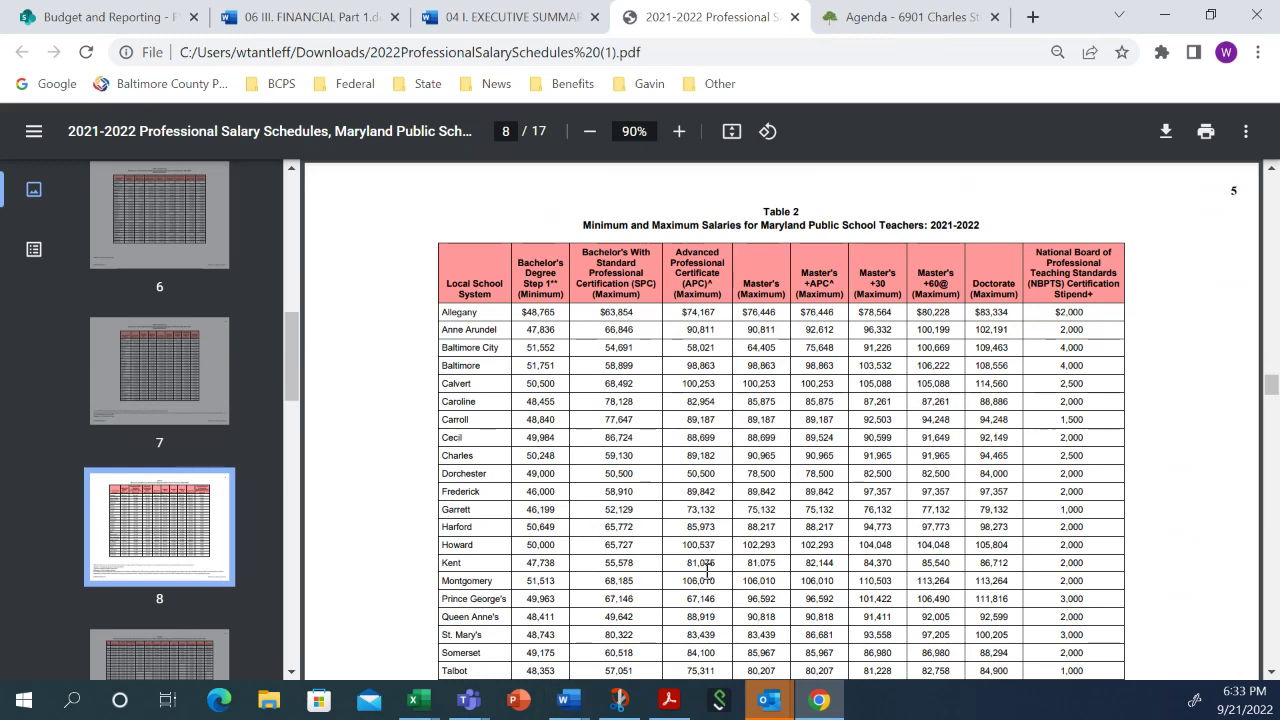
scroll(707, 570, down, 2)
scroll(199, 526, down, 2)
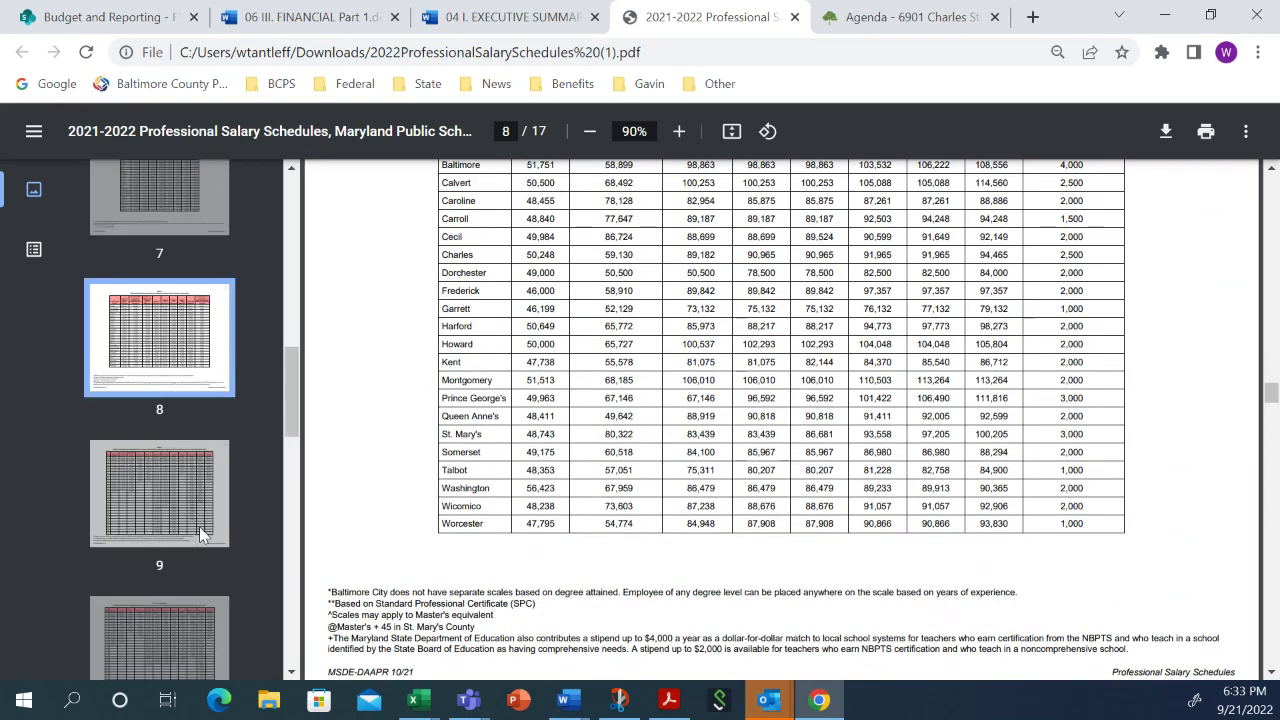
View the teacher salary schedules for a bachelor's degree on pages 9 and 10 and a master's degree on pages 12 and 13
click(160, 505)
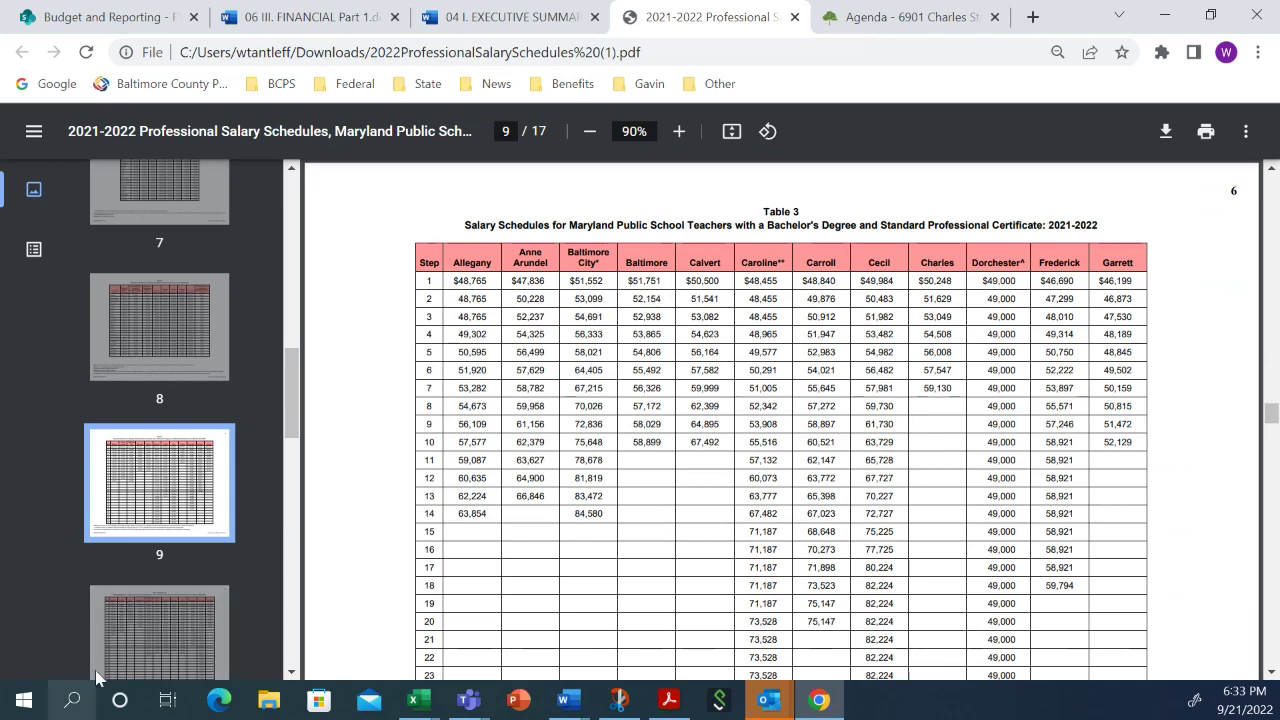
click(178, 643)
scroll(183, 620, down, 3)
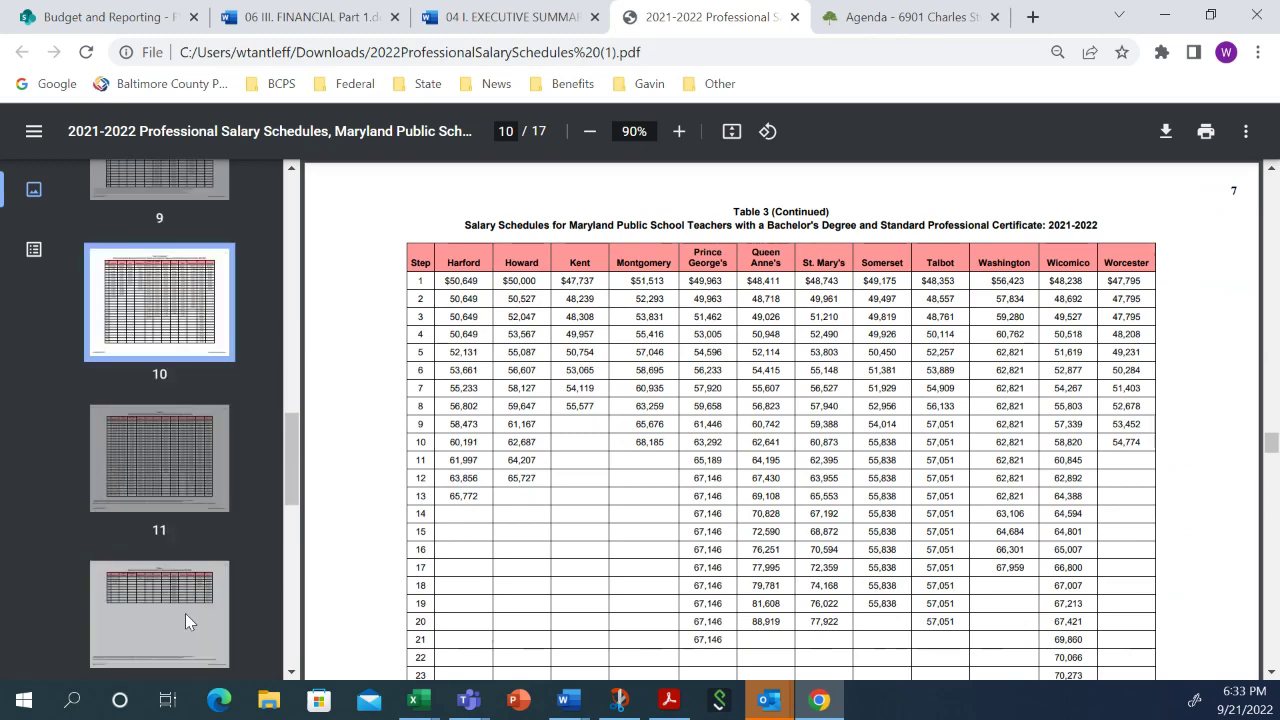
click(166, 614)
scroll(168, 600, down, 4)
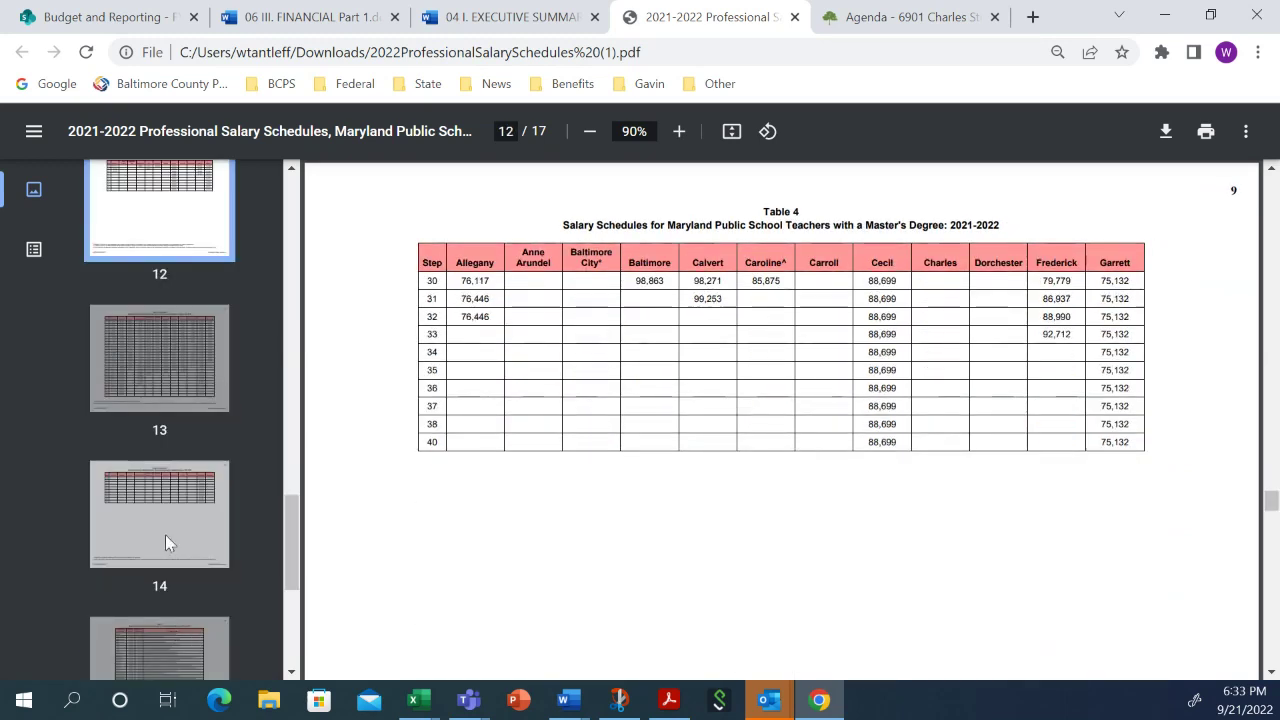
click(173, 372)
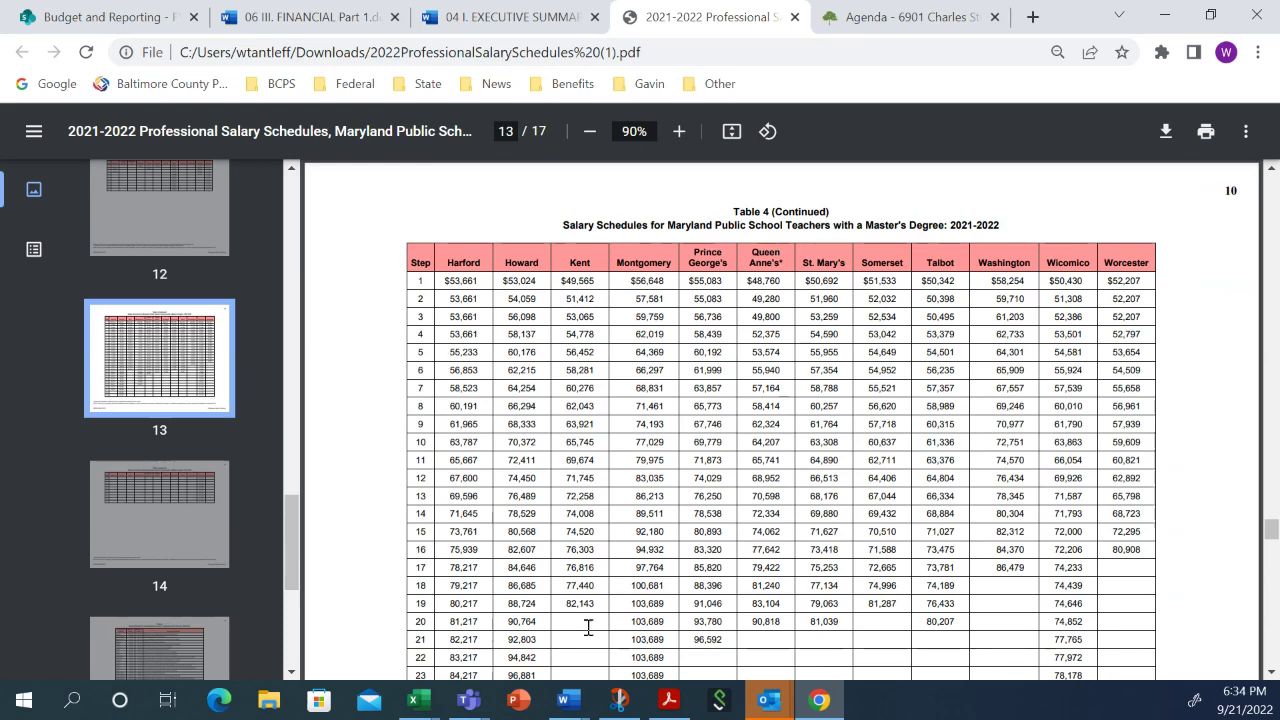
Switch to the Excel workbook 2022_MSDE_Ranked_ProfessionalSalarySchedules and bring the ranked Table 2 into view from the Local School System column
mouse_move(431, 704)
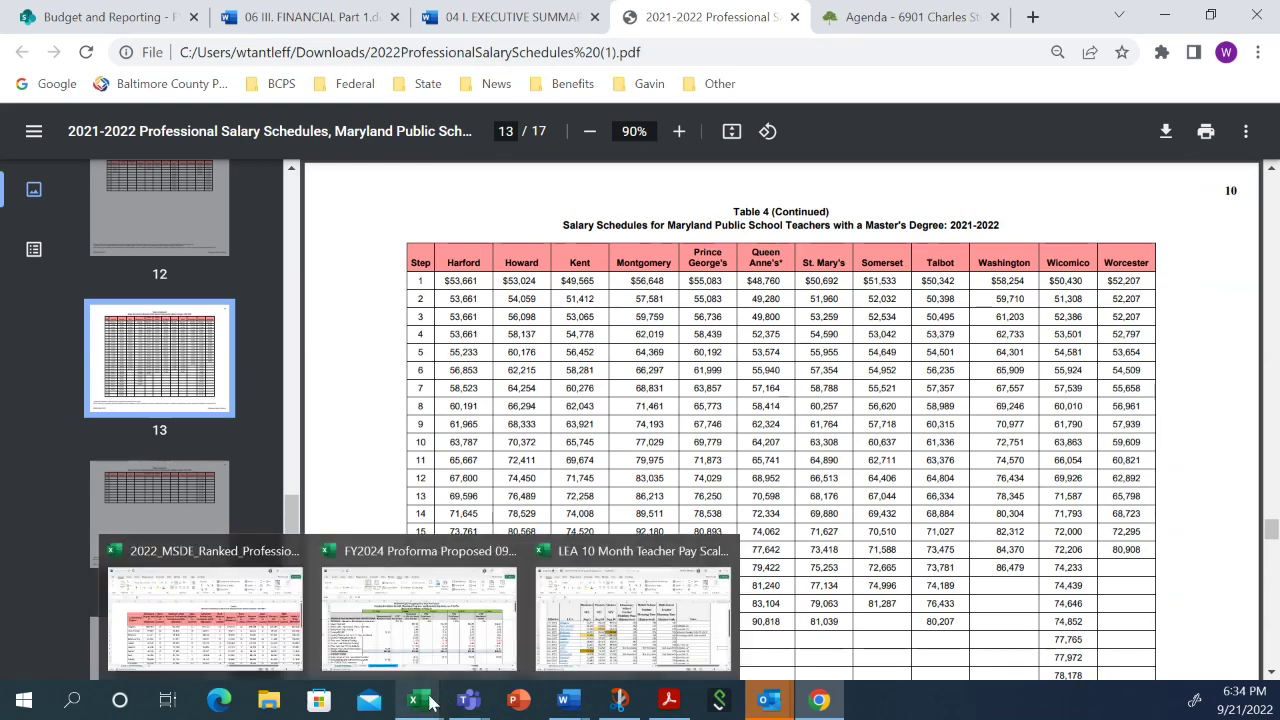
mouse_move(567, 706)
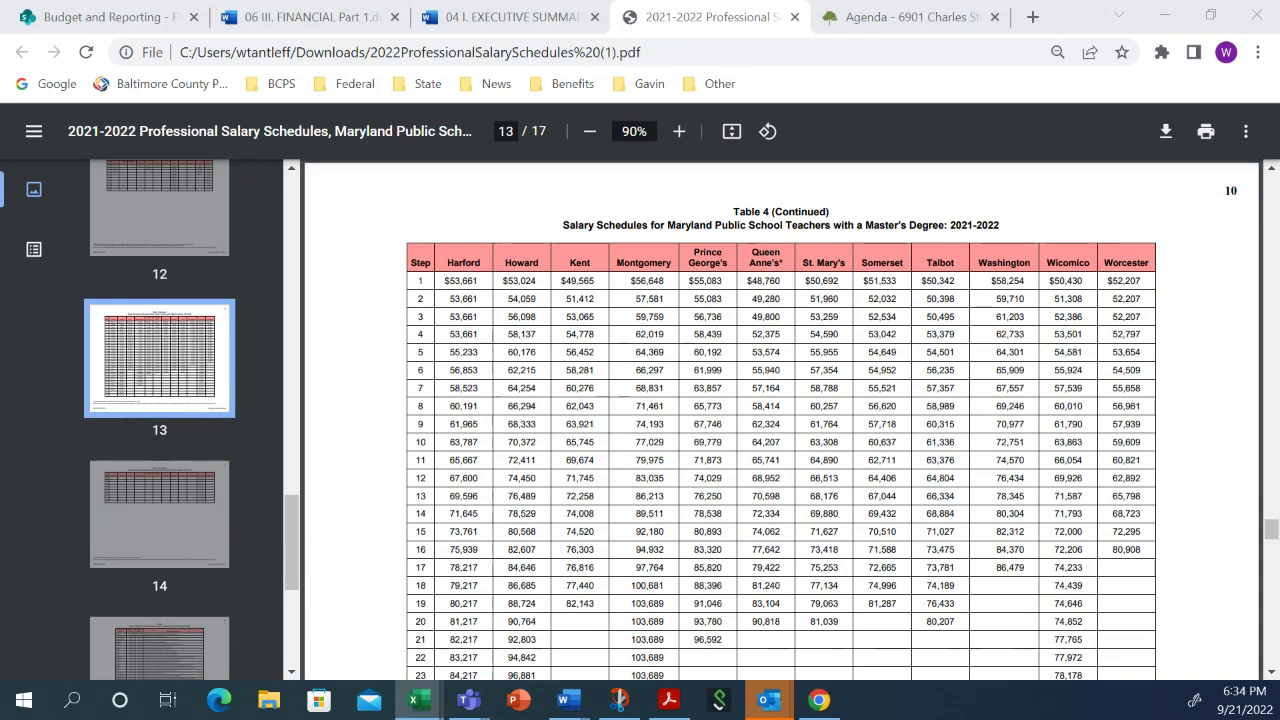
key(alt+Tab)
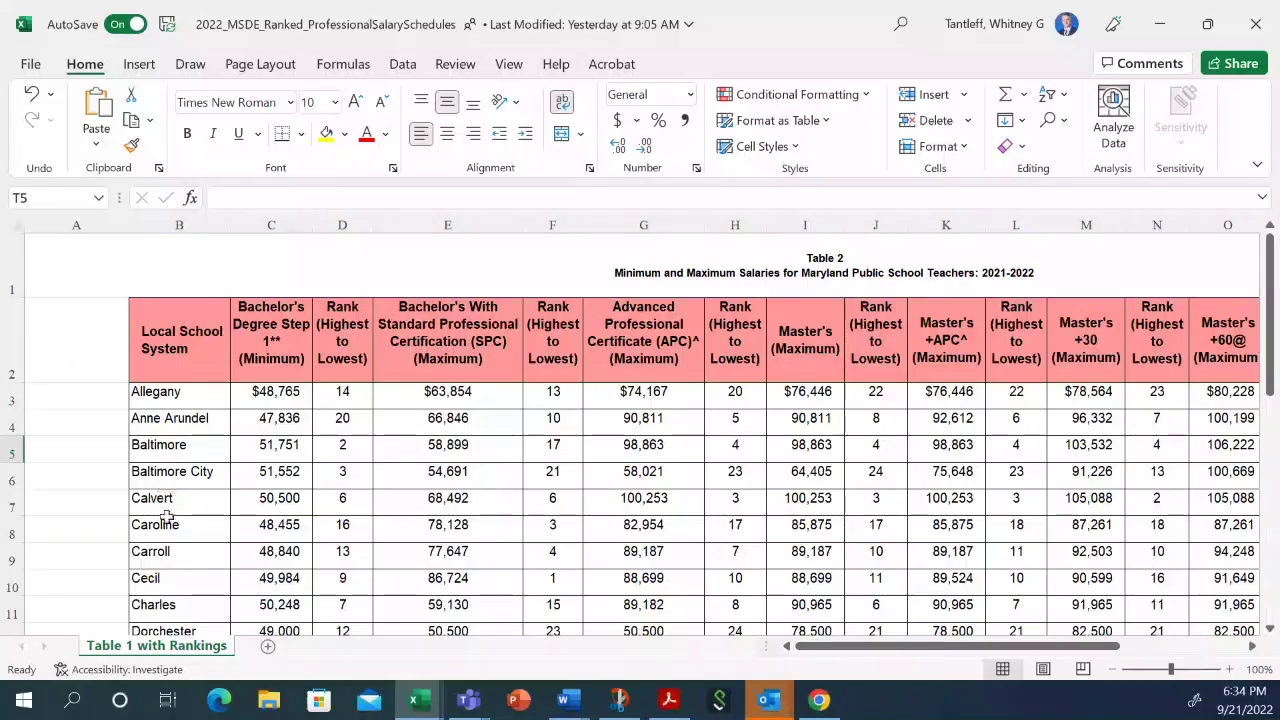
key(alt)
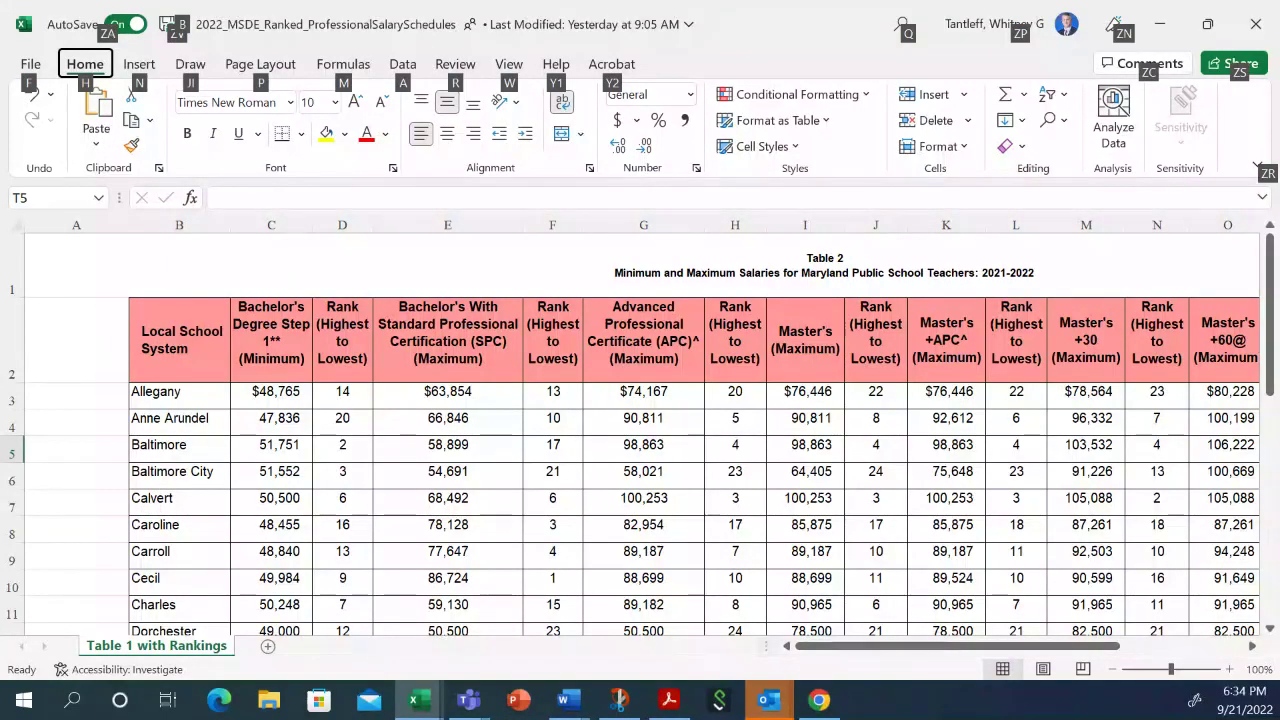
key(alt+Tab)
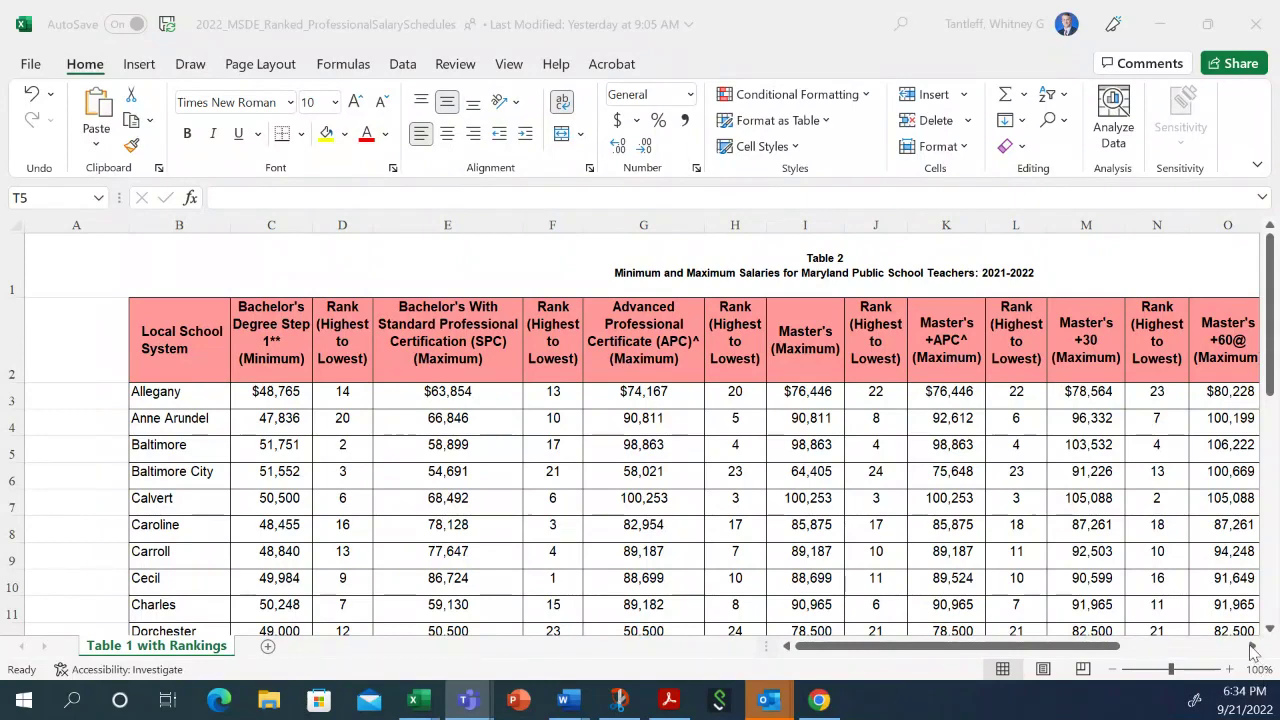
click(1253, 647)
click(1253, 647)
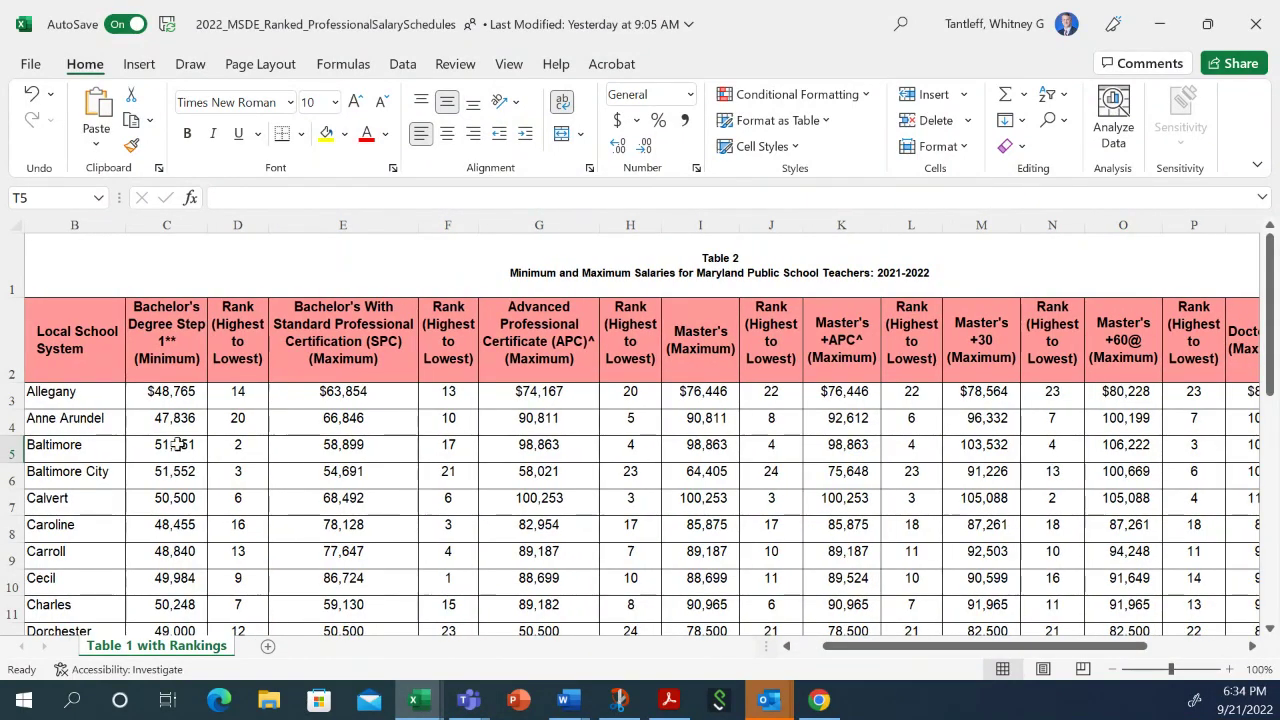
Compare the bachelor's degree step 1 minimum salary rank of Baltimore with that of Washington
click(264, 447)
mouse_move(401, 716)
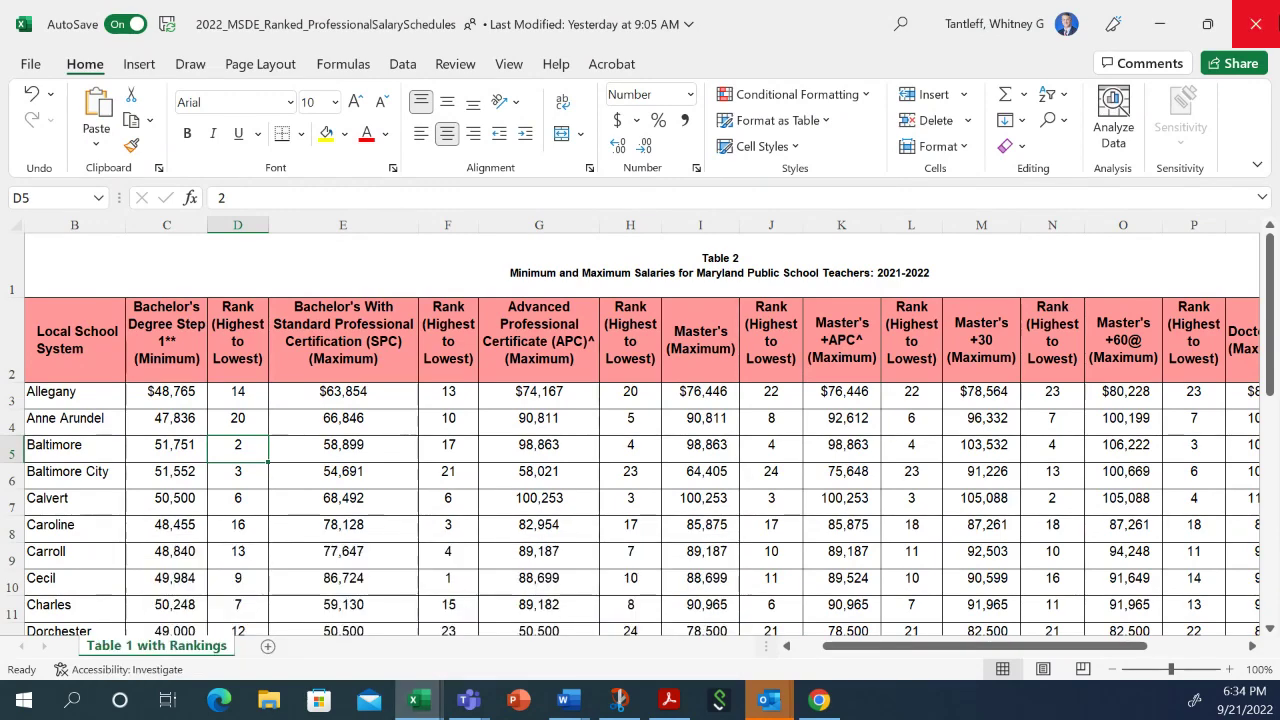
scroll(249, 483, down, 2)
scroll(249, 483, down, 5)
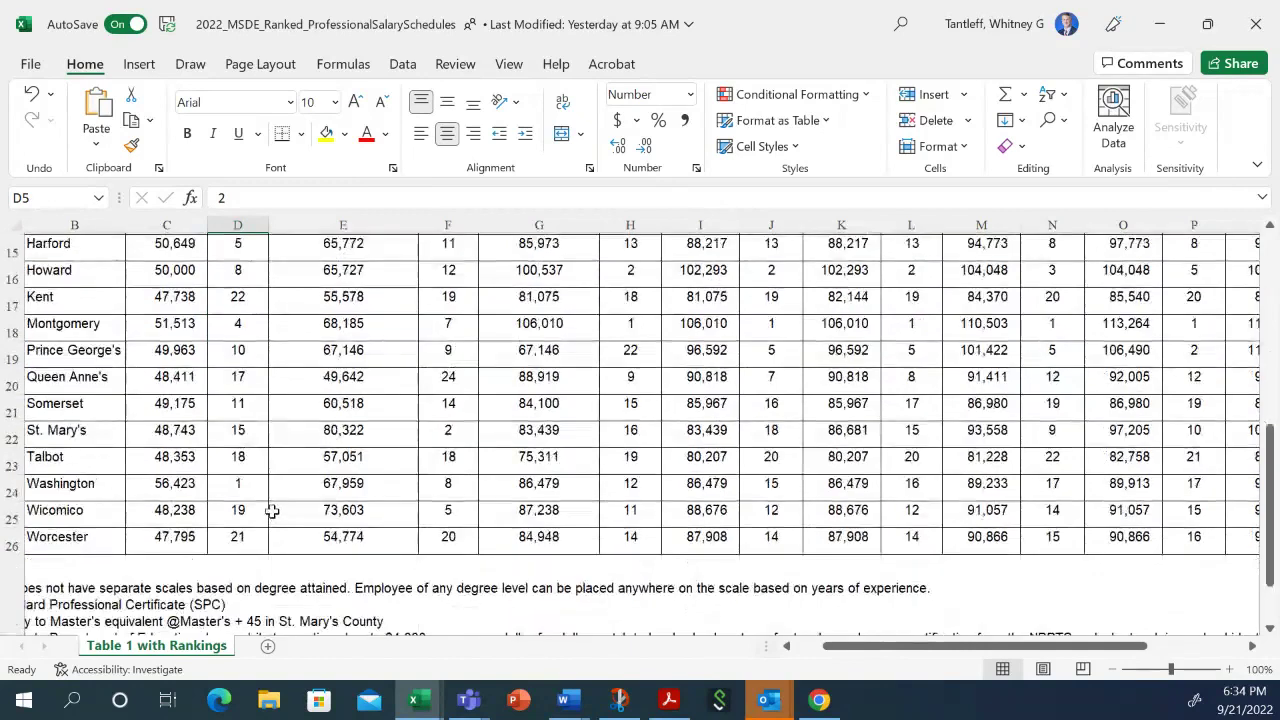
click(238, 486)
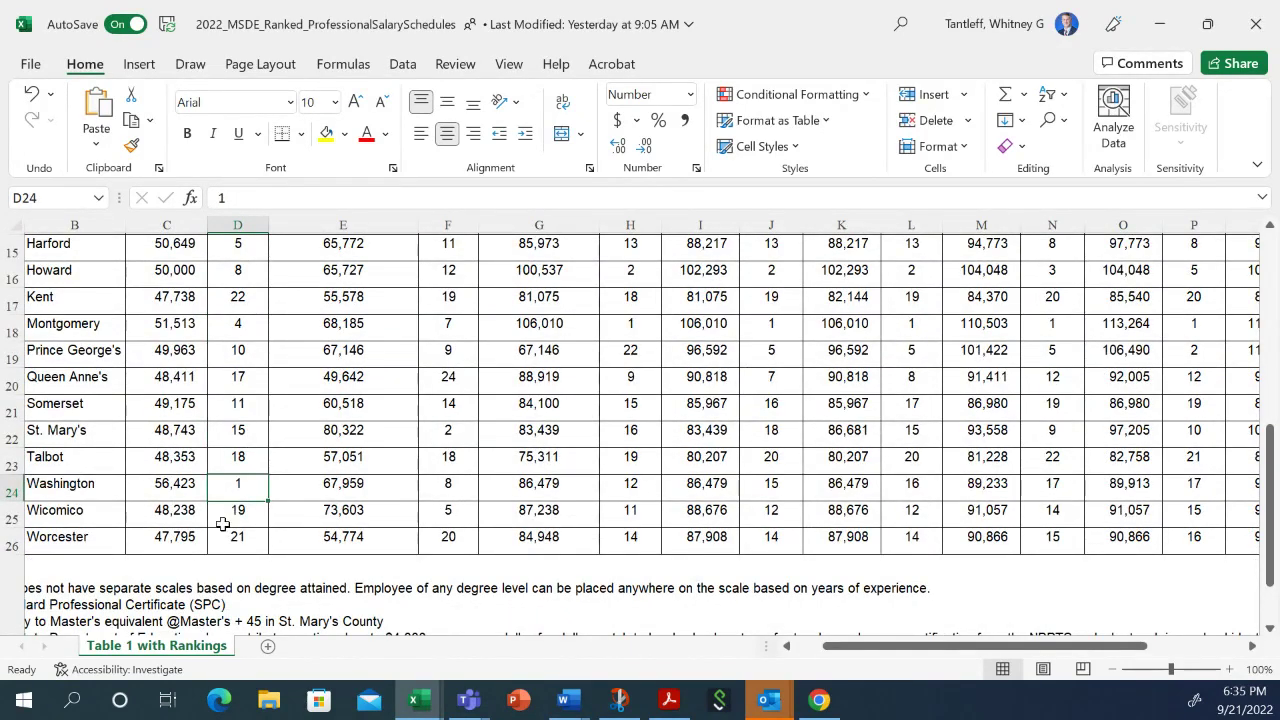
scroll(222, 524, up, 5)
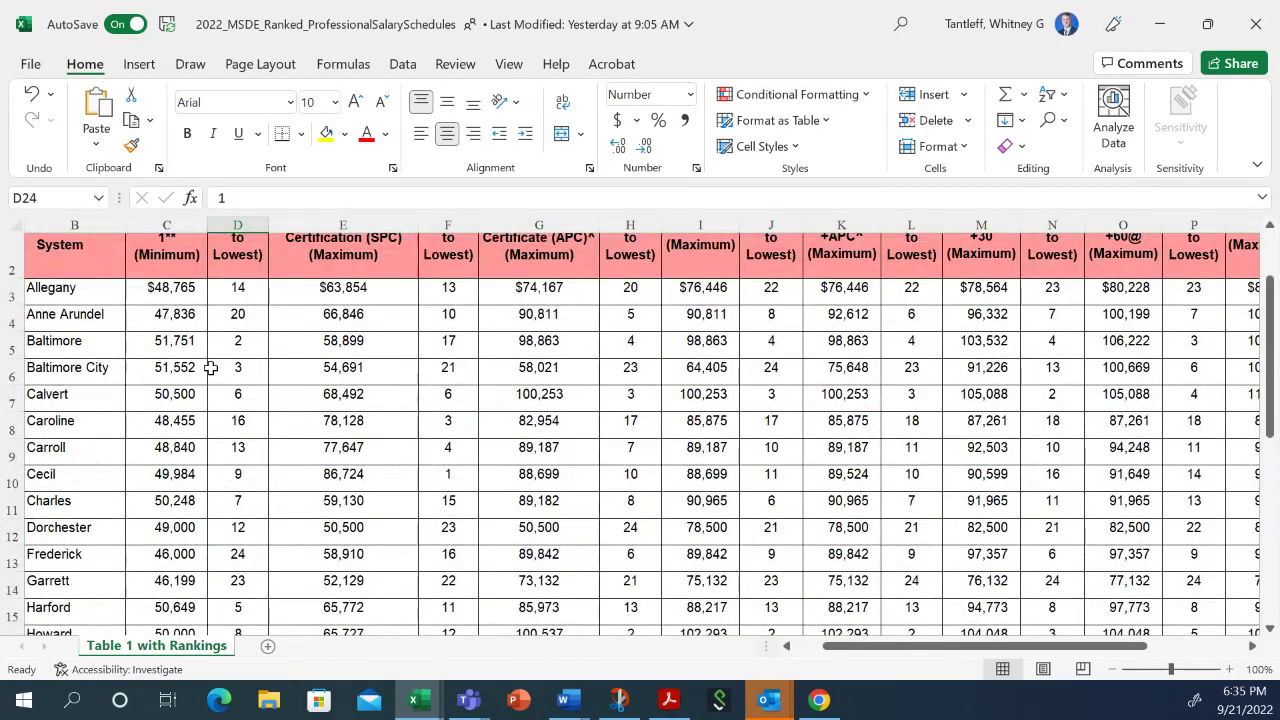
click(242, 342)
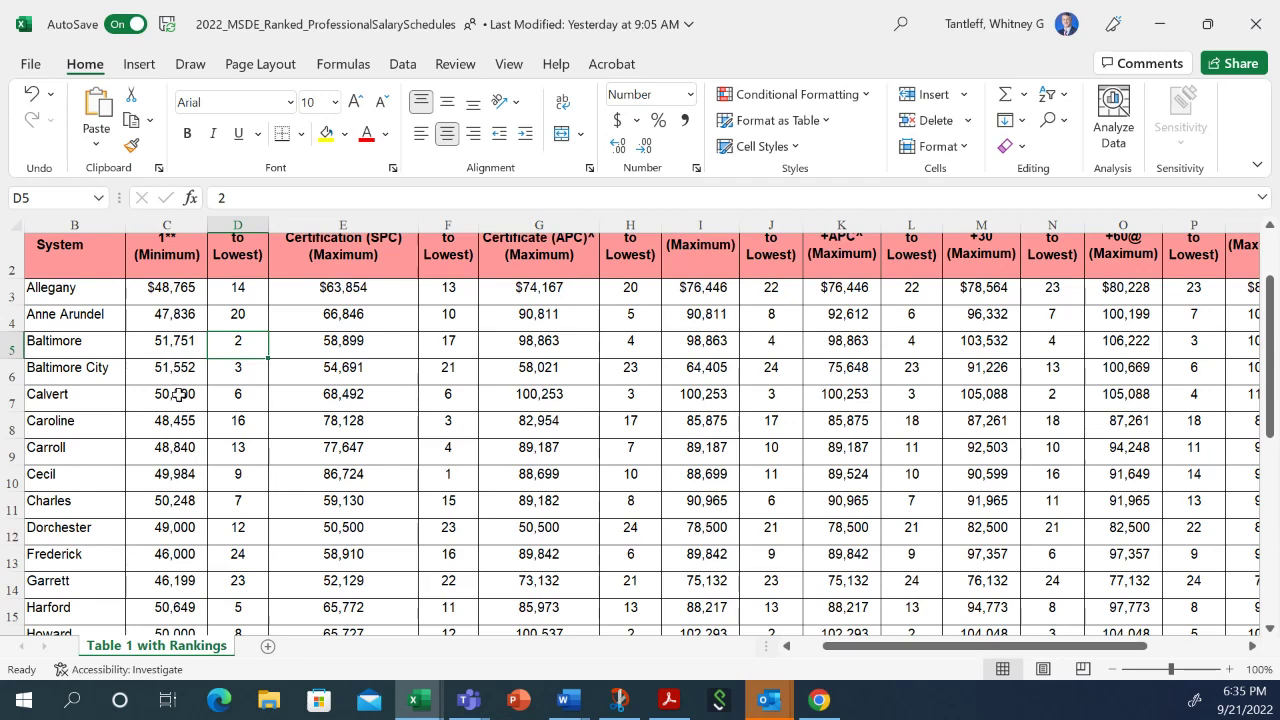
Examine the bachelor's degree step 1 minimum salaries and their ranks for the school systems from Allegany down to Somerset
scroll(230, 578, down, 1)
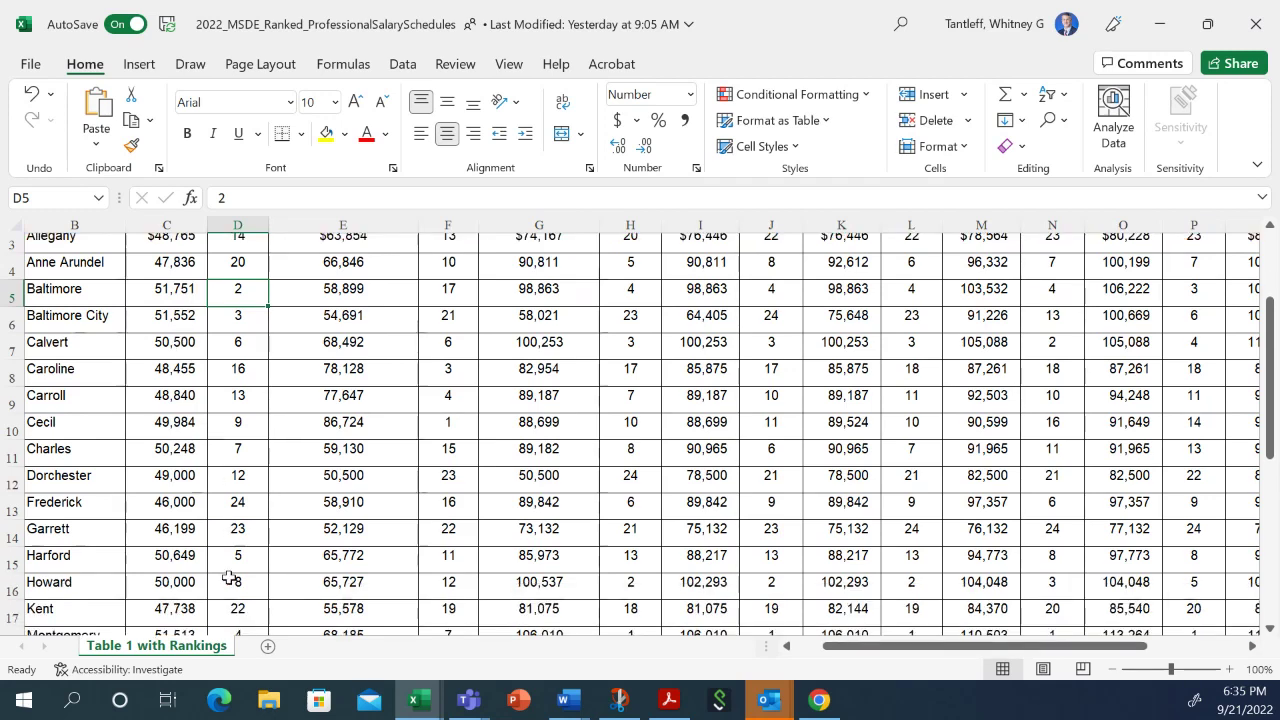
scroll(230, 578, down, 2)
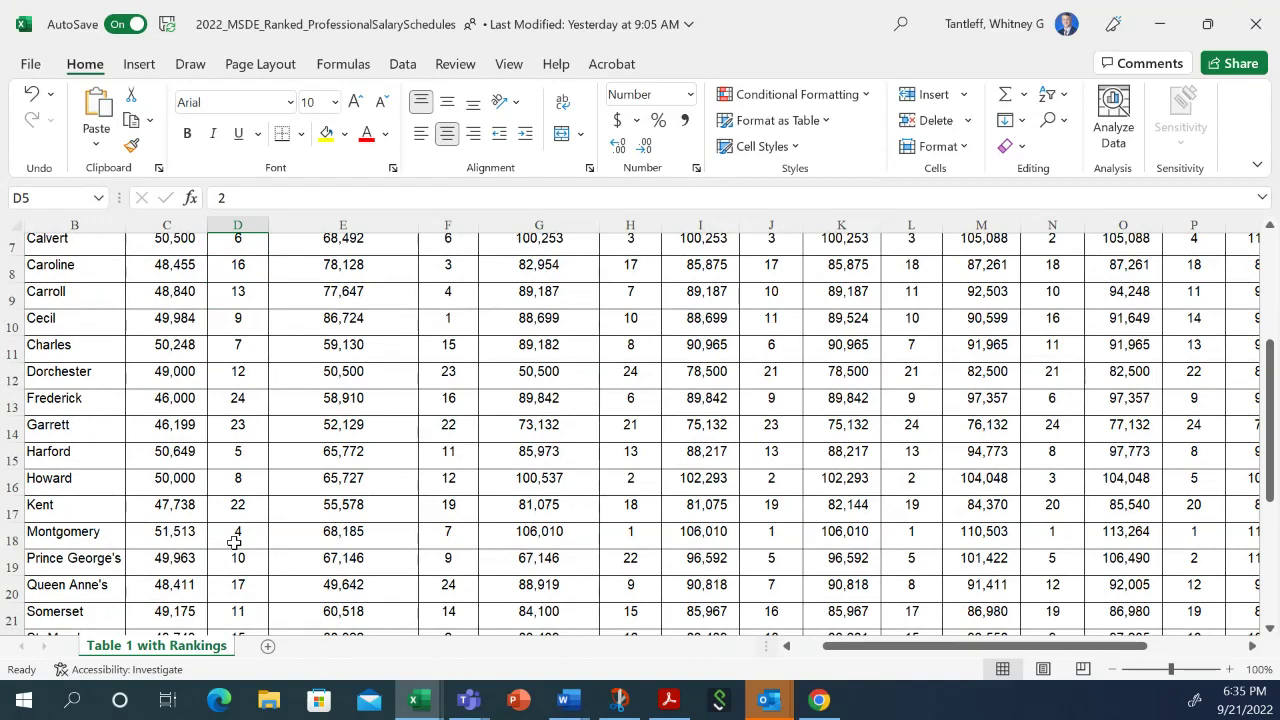
scroll(244, 549, up, 3)
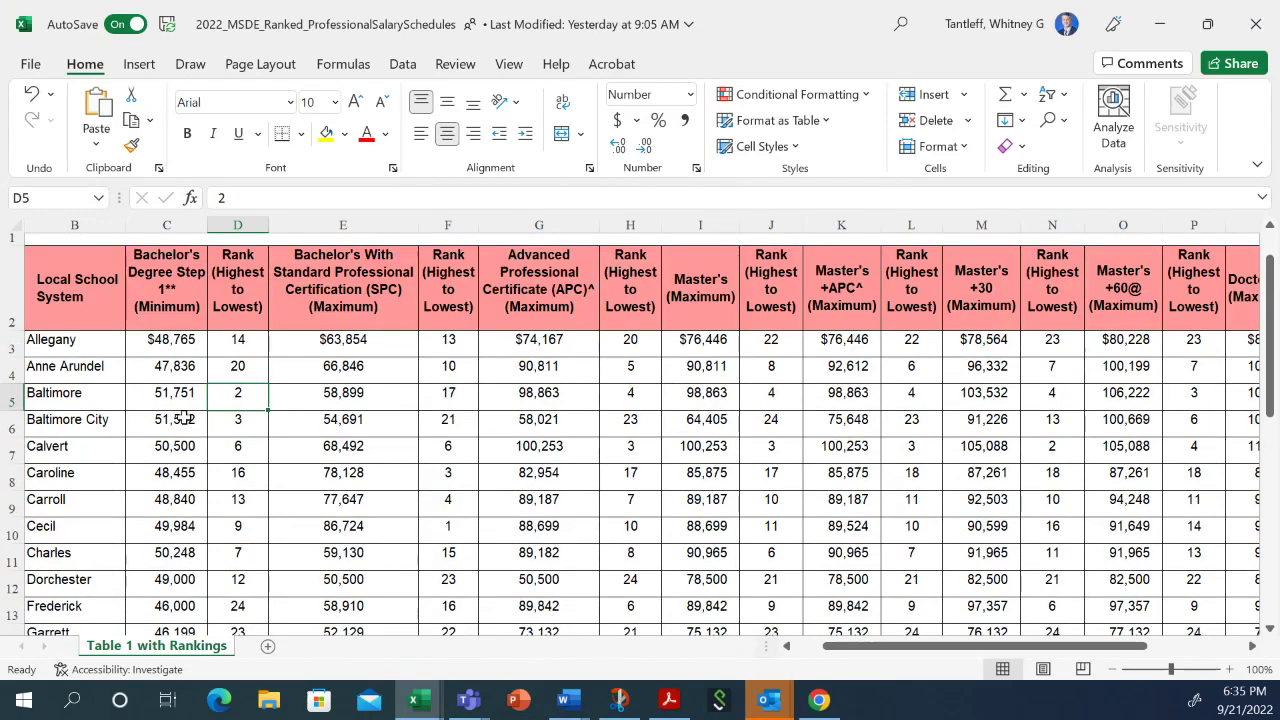
scroll(195, 465, down, 1)
scroll(197, 479, down, 1)
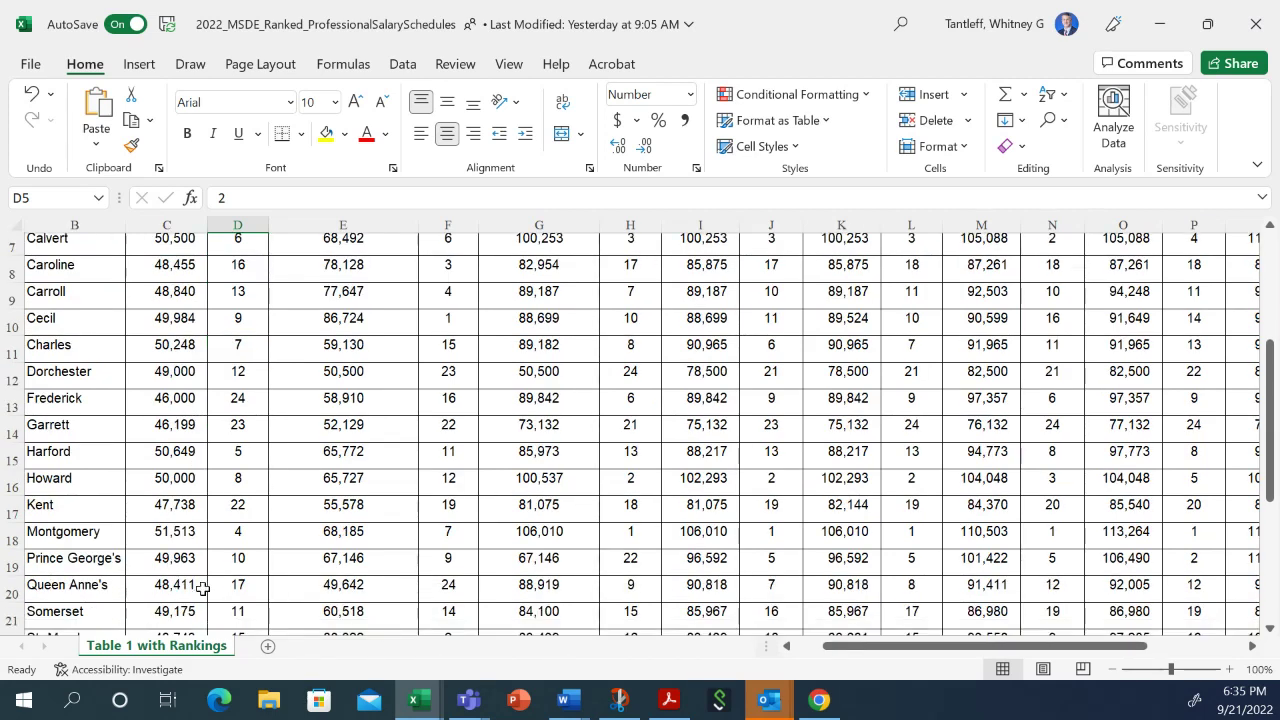
scroll(203, 588, up, 2)
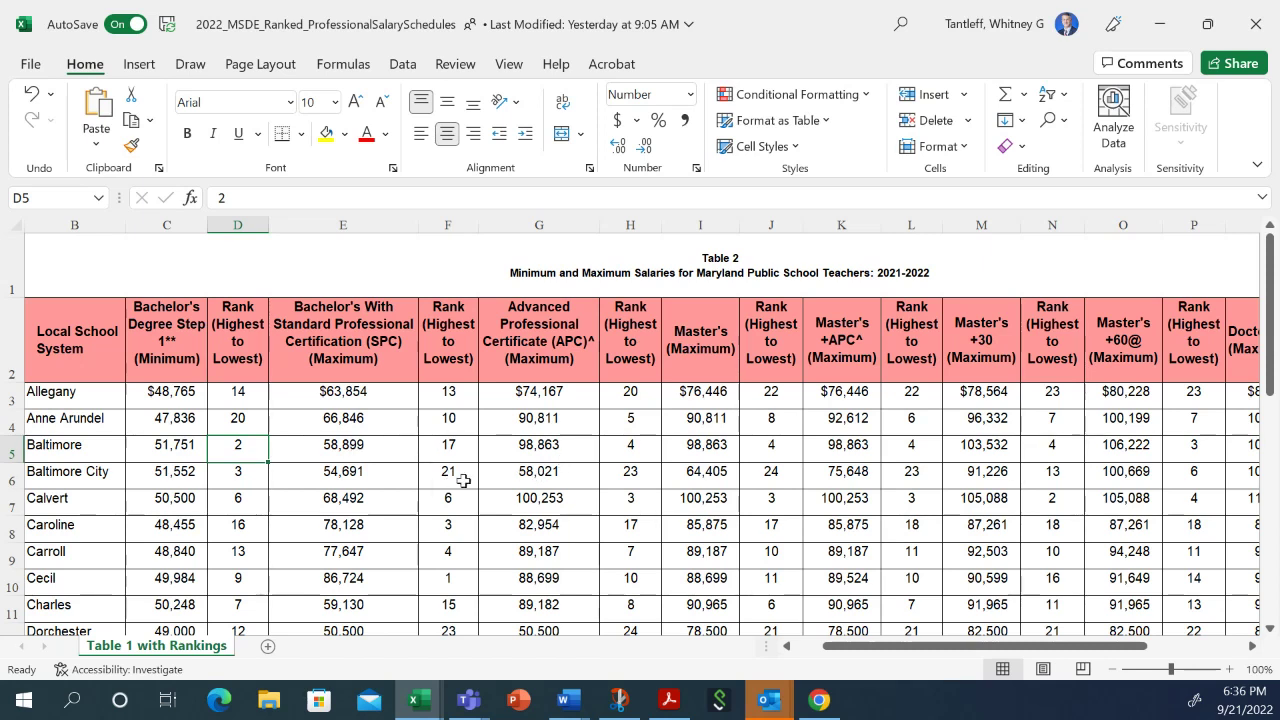
Go through Baltimore's maximum salaries and ranks from the Advanced Professional Certificate across to the Master's +60 rank
click(584, 451)
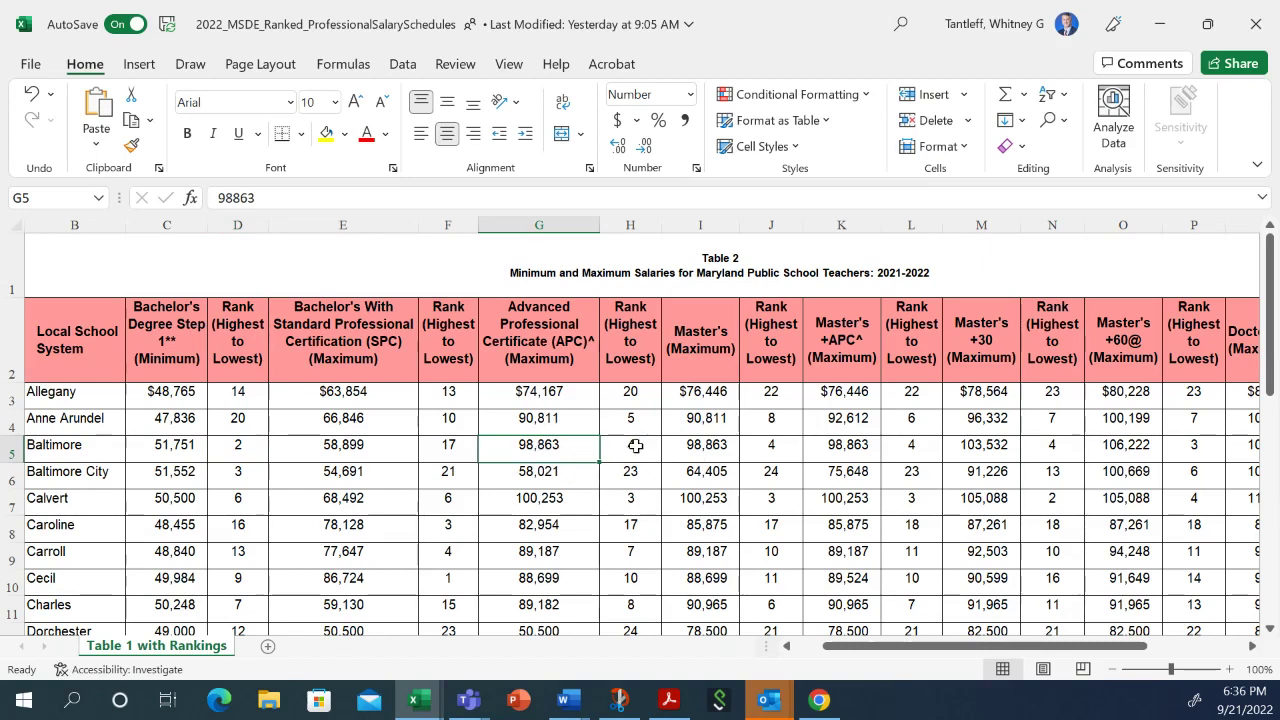
key(Right)
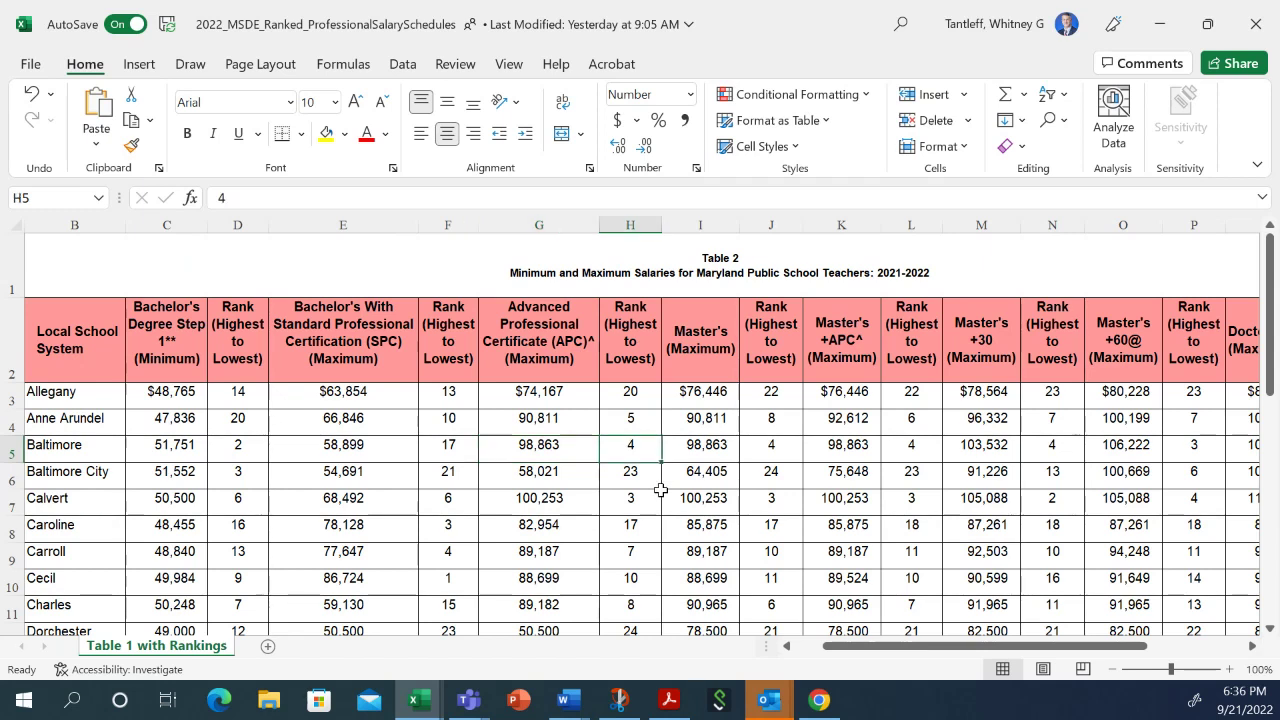
key(Right)
key(Right)
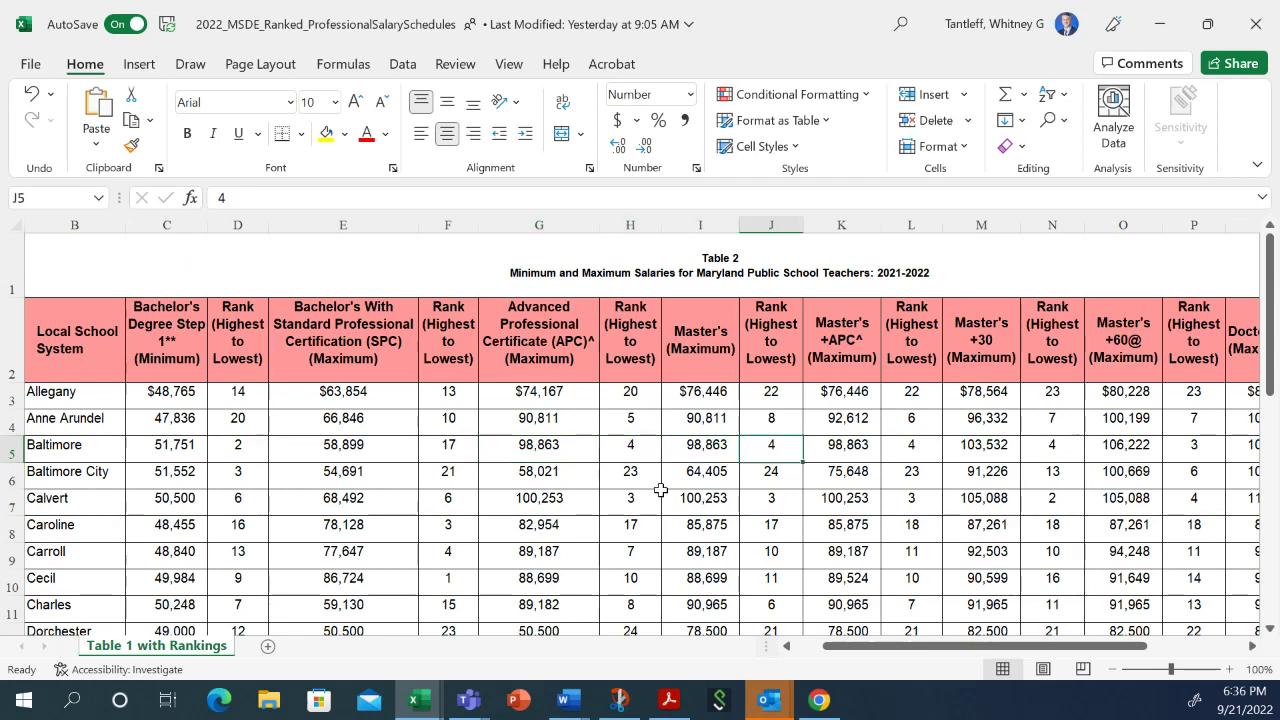
key(Right)
key(Right)
key(Right)
key(Right)
key(Right)
key(Right)
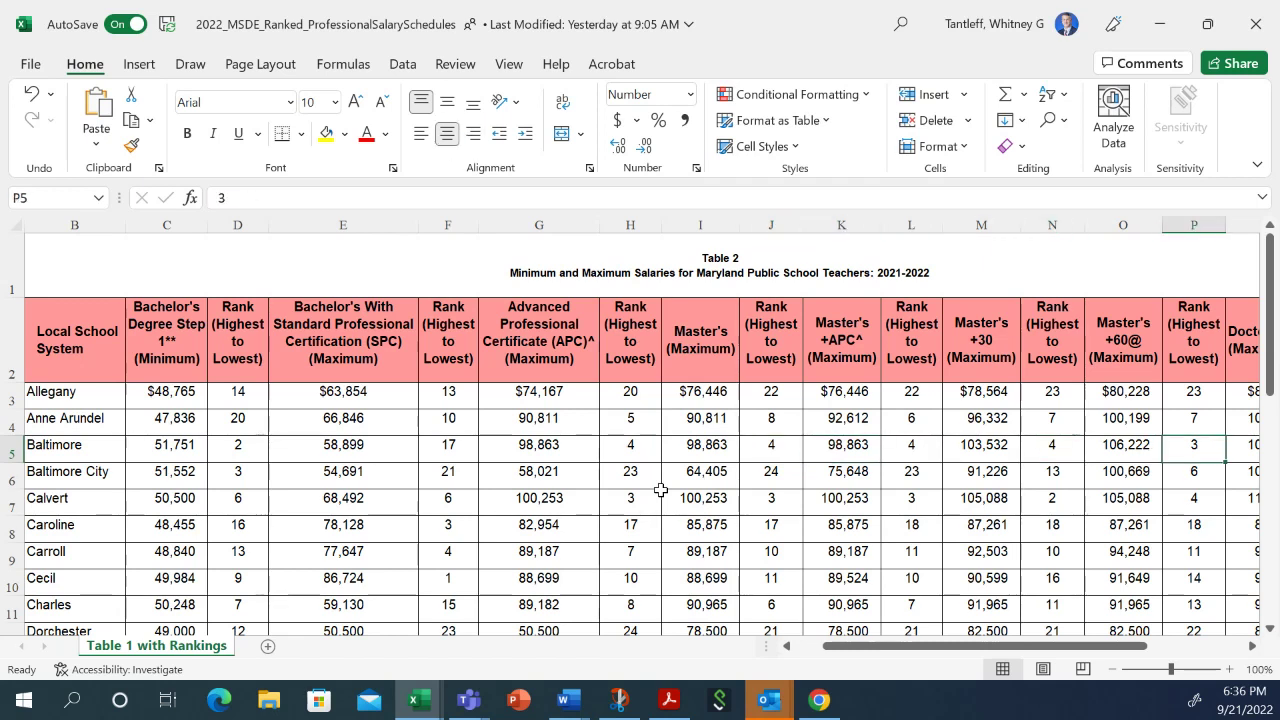
Check Baltimore's Master's +30 maximum salary, and continue along the row to its doctorate maximum
key(Left)
key(Left)
key(Left)
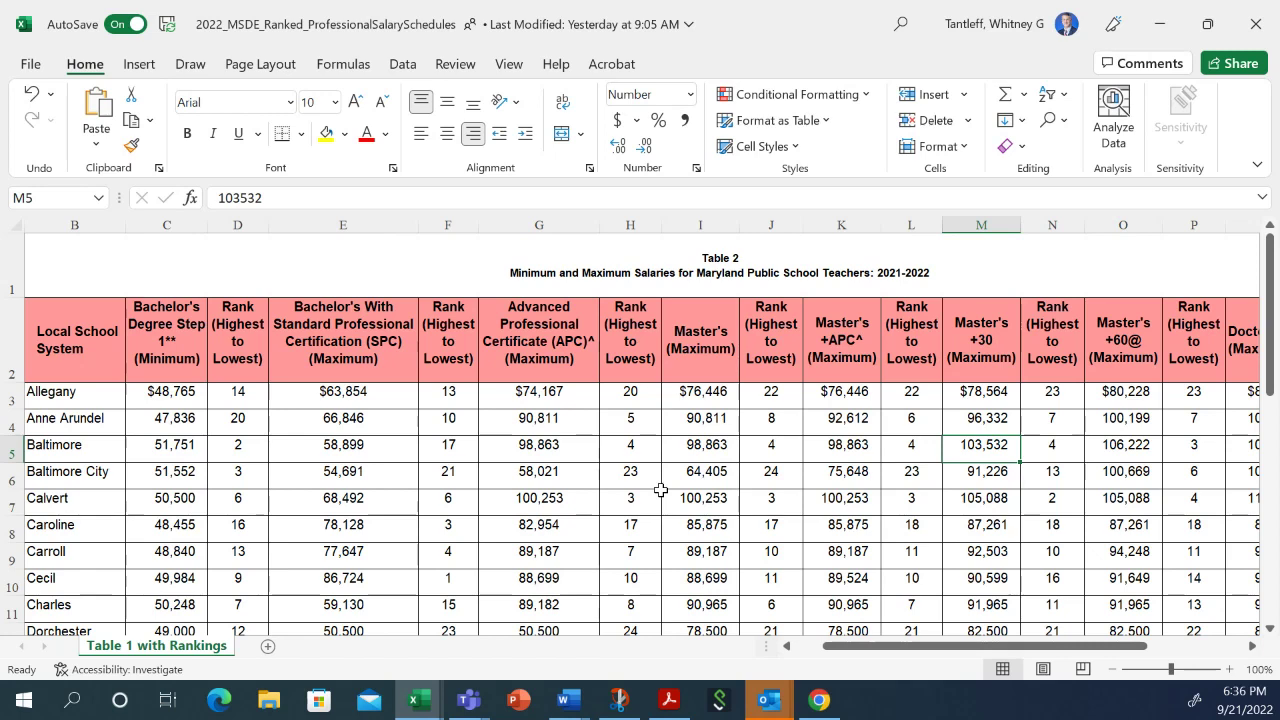
key(Right)
key(Right)
key(Right)
key(Right)
key(Right)
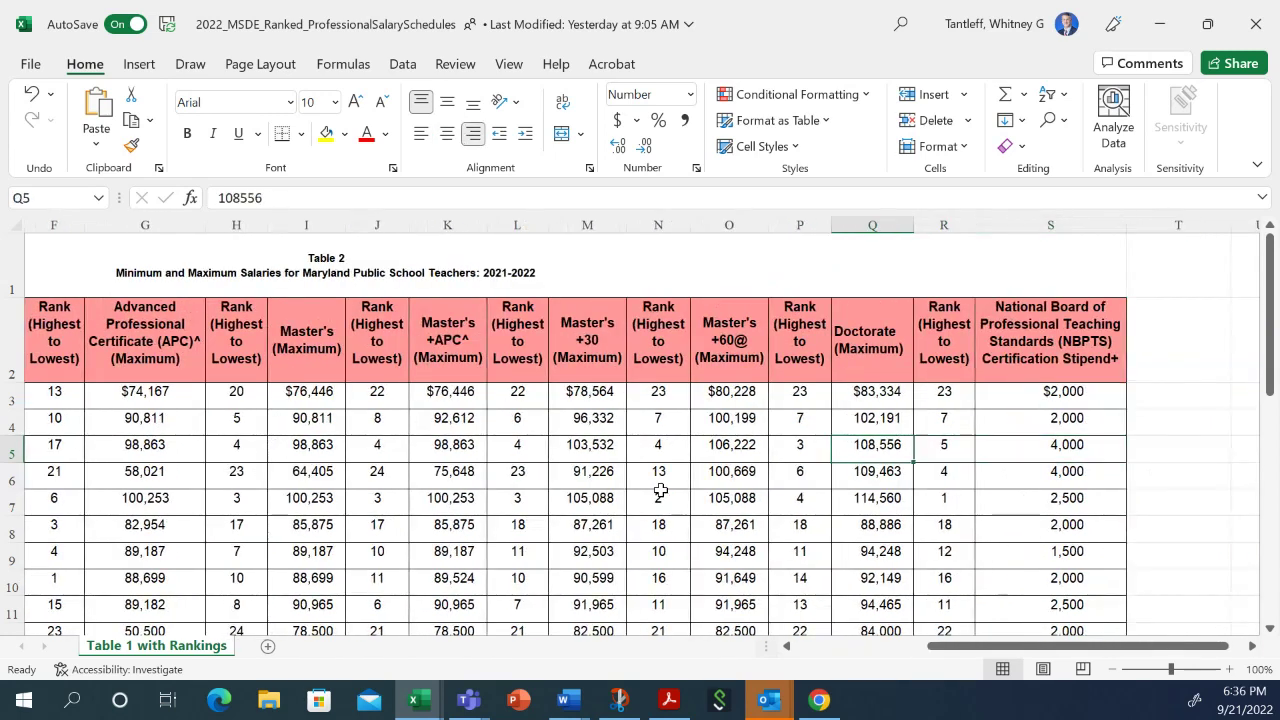
Review Baltimore's row again from its beginning across the degree levels to Master's +60, ending on the Master's +30 maximum
key(Left)
key(Left)
key(Left)
key(Left)
key(Left)
key(Left)
key(Left)
key(Left)
key(Left)
key(Left)
key(Left)
key(Left)
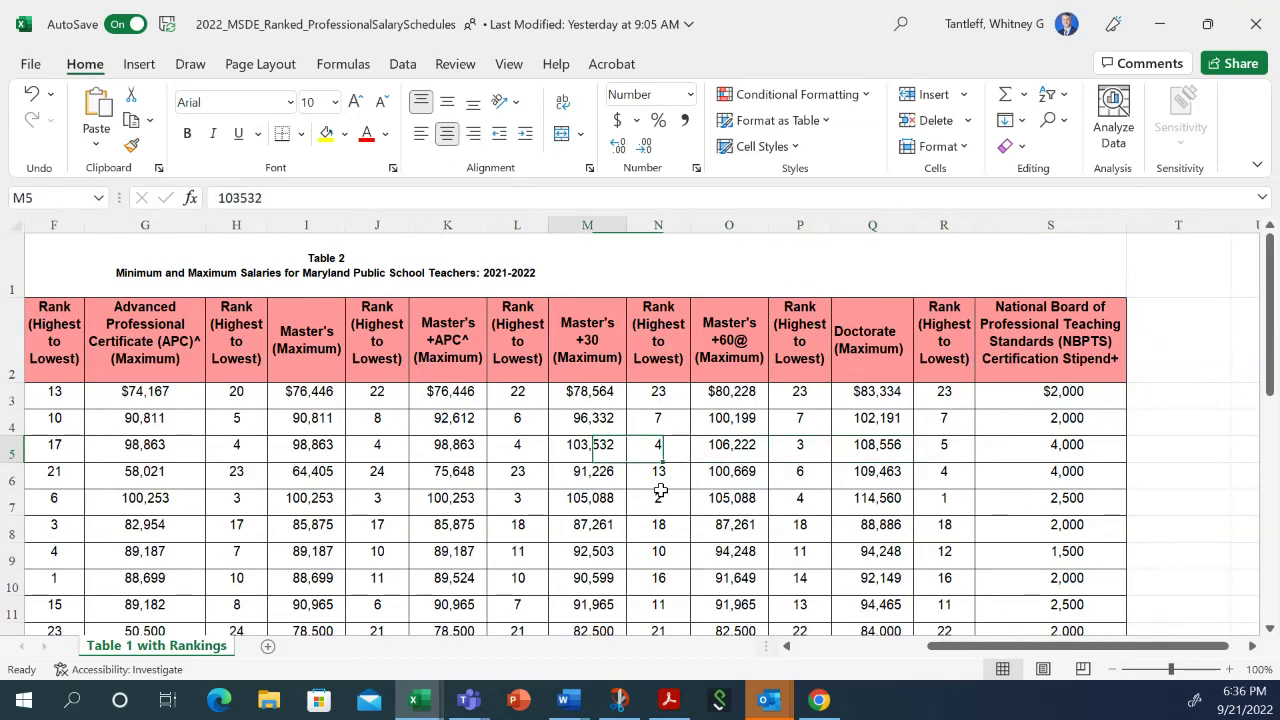
key(Left)
key(Left)
key(Left)
key(Left)
key(Left)
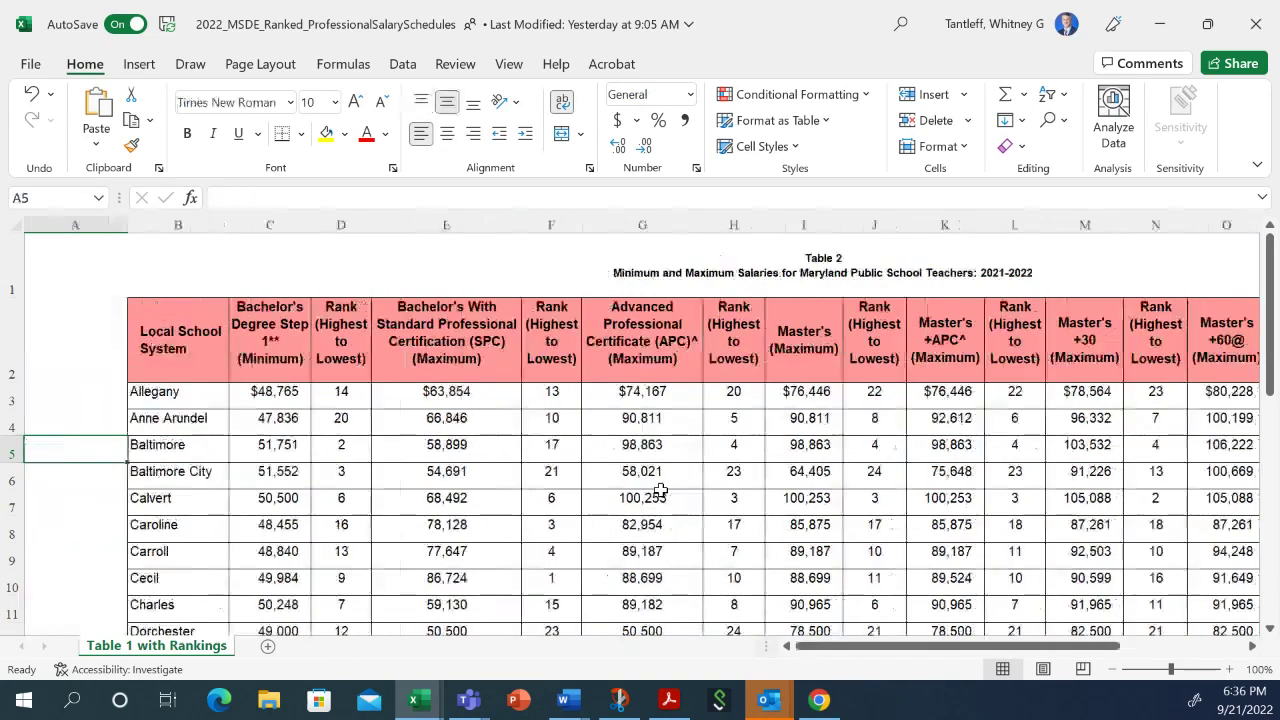
key(Right)
key(Right)
key(Right)
key(Right)
key(Right)
key(Right)
key(Right)
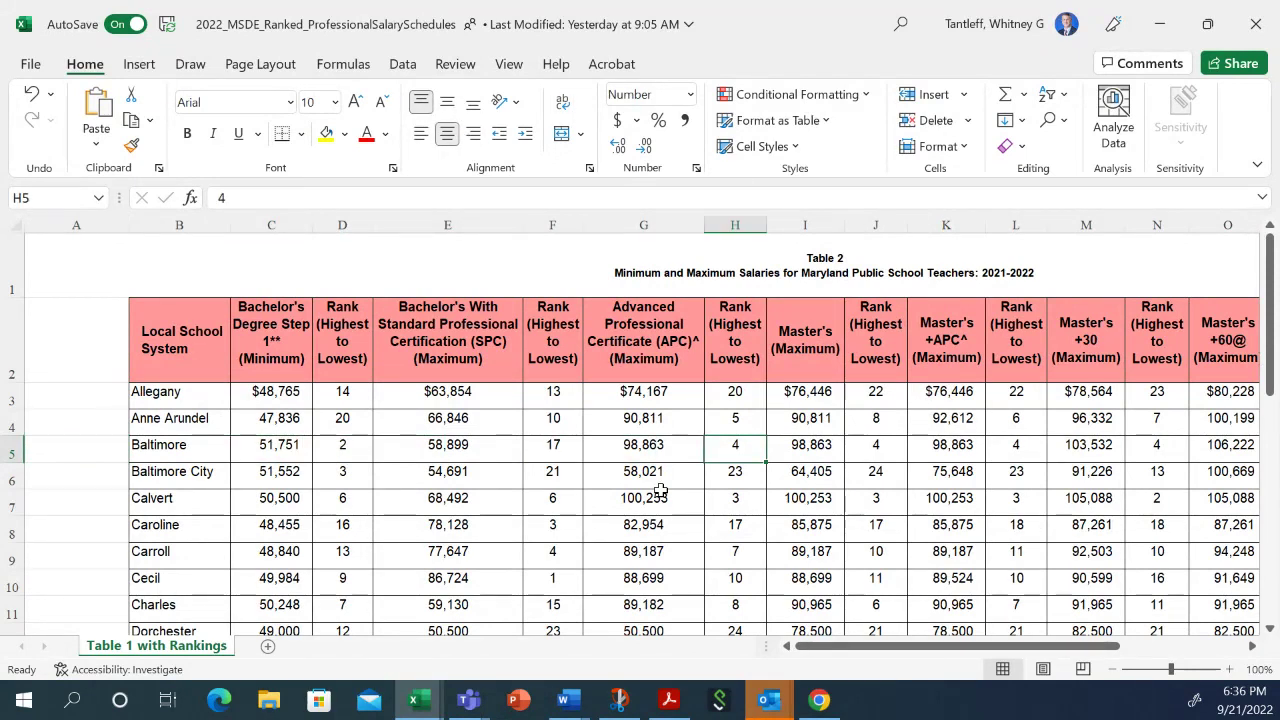
key(Right)
key(Right)
key(Right)
key(Right)
key(Right)
key(Right)
key(Right)
key(Left)
key(Left)
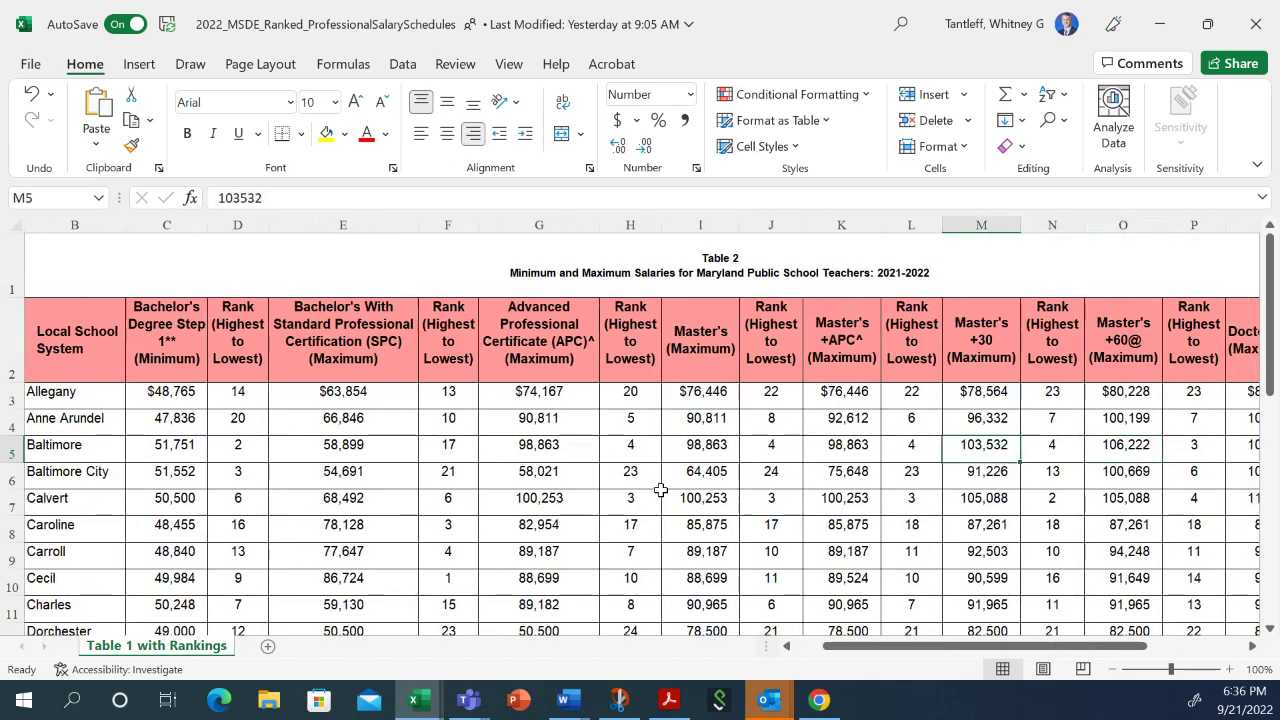
Examine the Master's +30 maximum salaries down the column, comparing Montgomery, Howard, Harford and Garrett
key(Up)
key(Down)
key(Down)
key(Down)
key(Down)
key(Down)
key(Down)
key(Down)
key(Down)
key(Down)
key(Down)
key(Down)
key(Down)
key(Down)
key(Down)
key(Down)
key(Down)
key(Up)
key(Up)
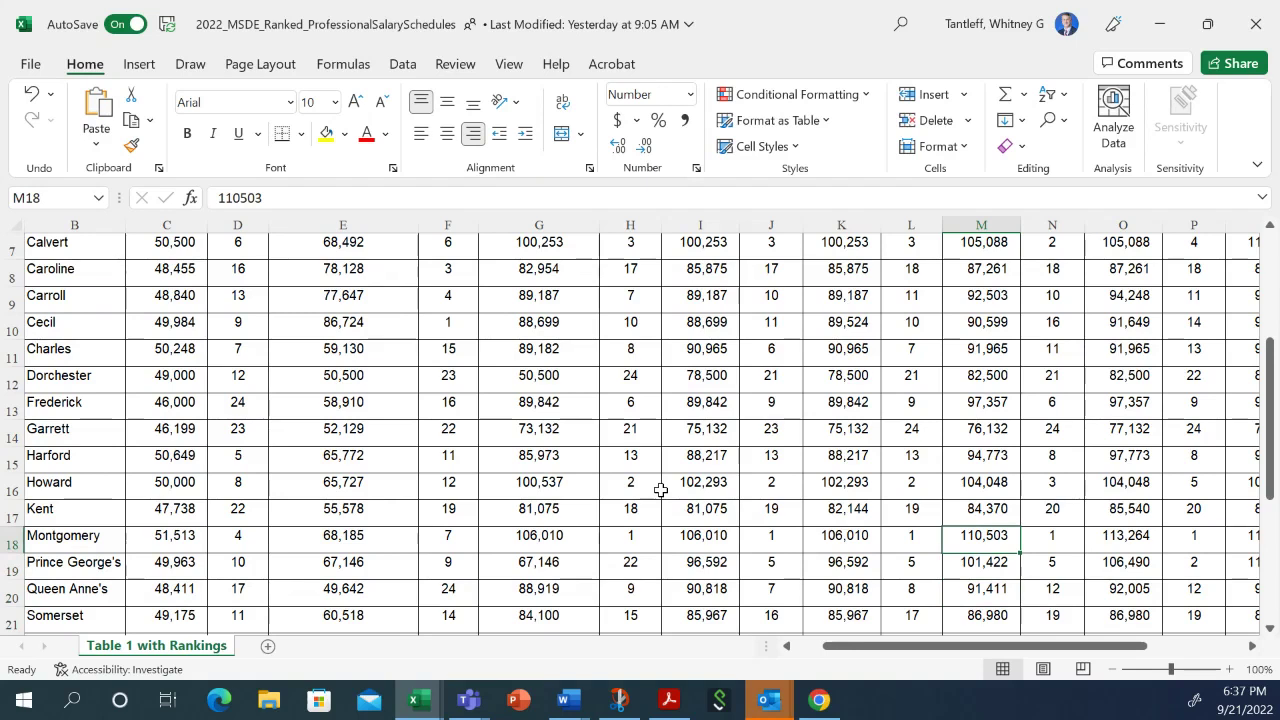
key(Up)
key(Up)
key(Up)
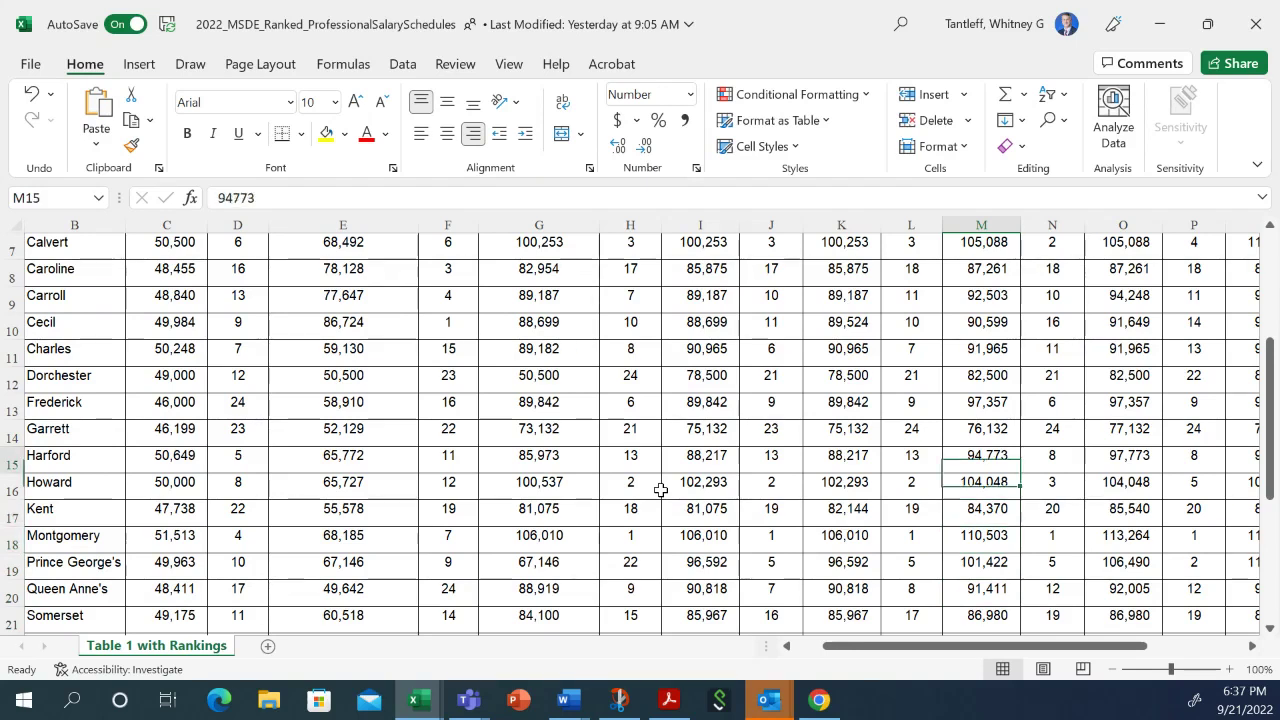
key(Down)
key(Up)
key(Up)
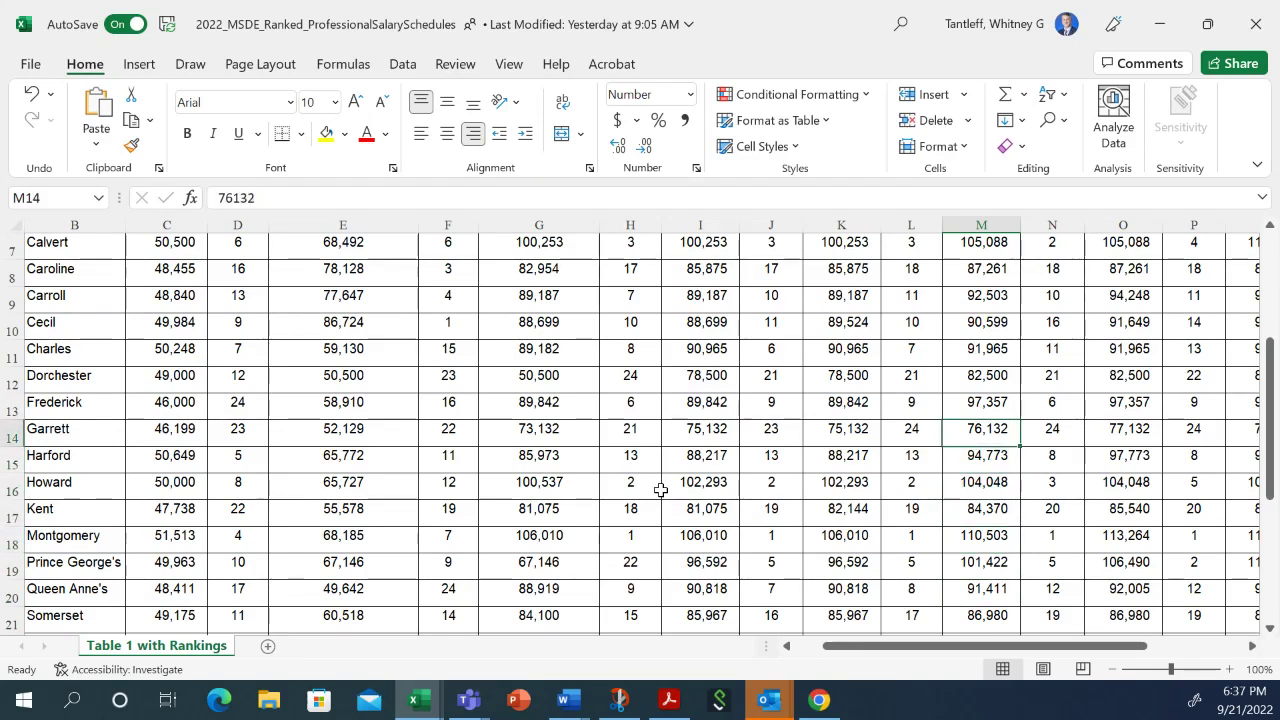
Return to the top of Table 2 and check the Master's +APC maximum salaries of Calvert and Baltimore City
key(ctrl+Up)
key(Down)
key(Down)
key(Down)
key(Down)
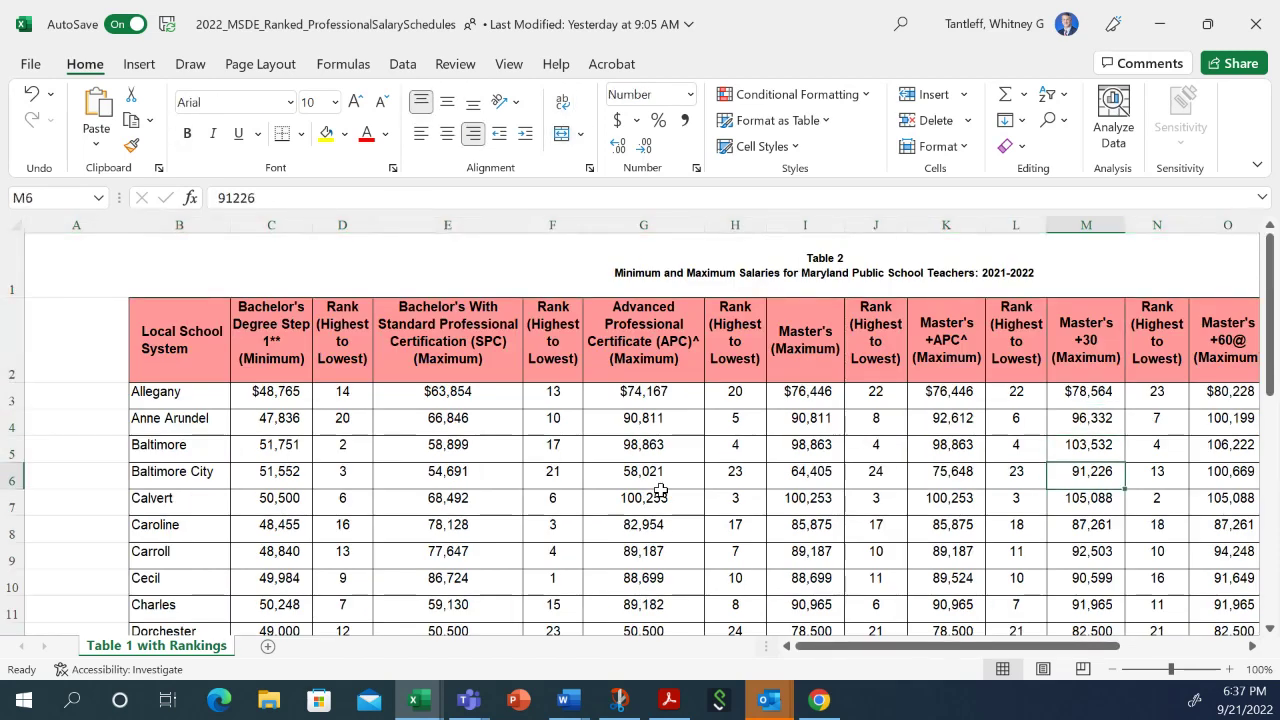
key(Left)
key(Left)
key(Down)
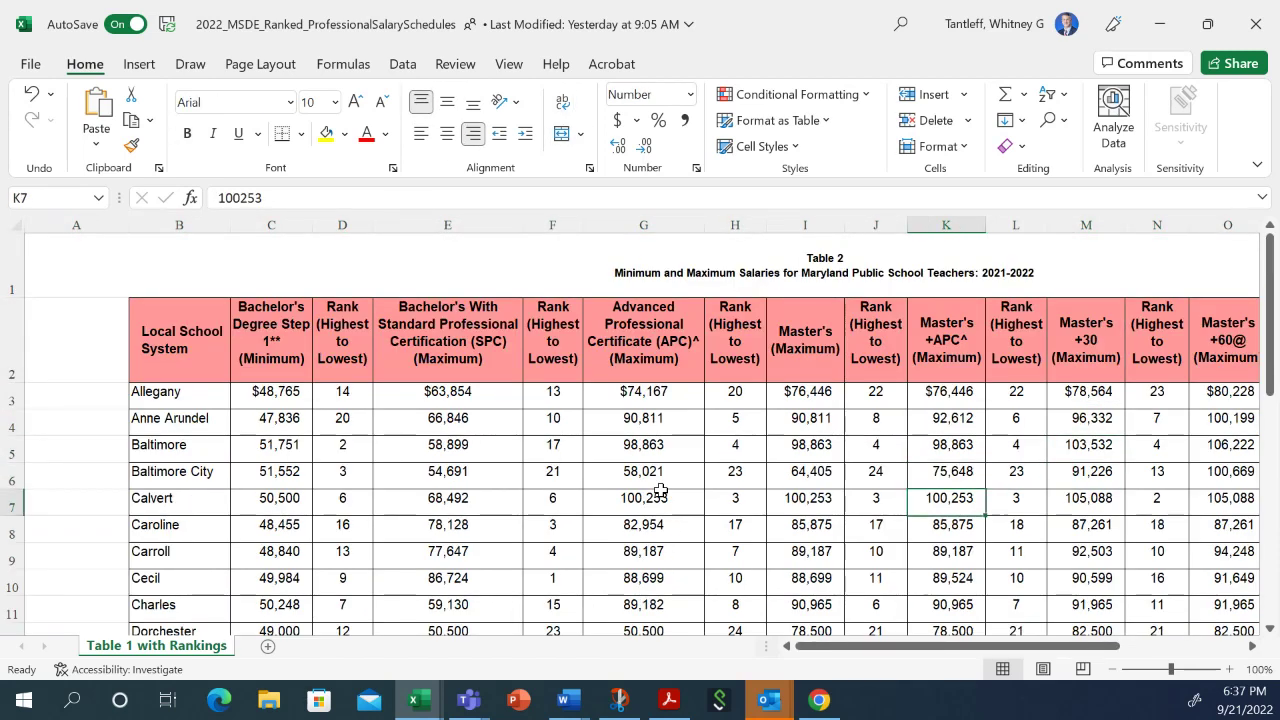
key(Up)
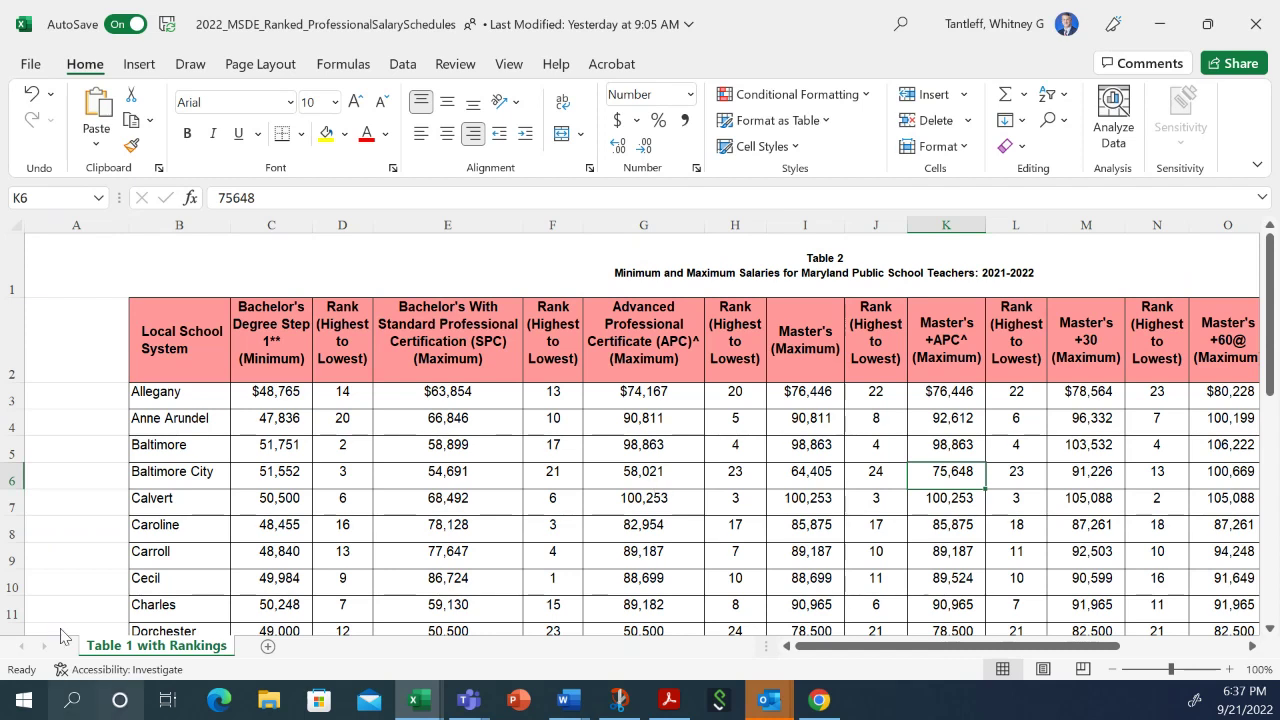
Check the bachelor's degree step 1 minimums of Carroll and Anne Arundel, and Anne Arundel's rank for it
click(272, 550)
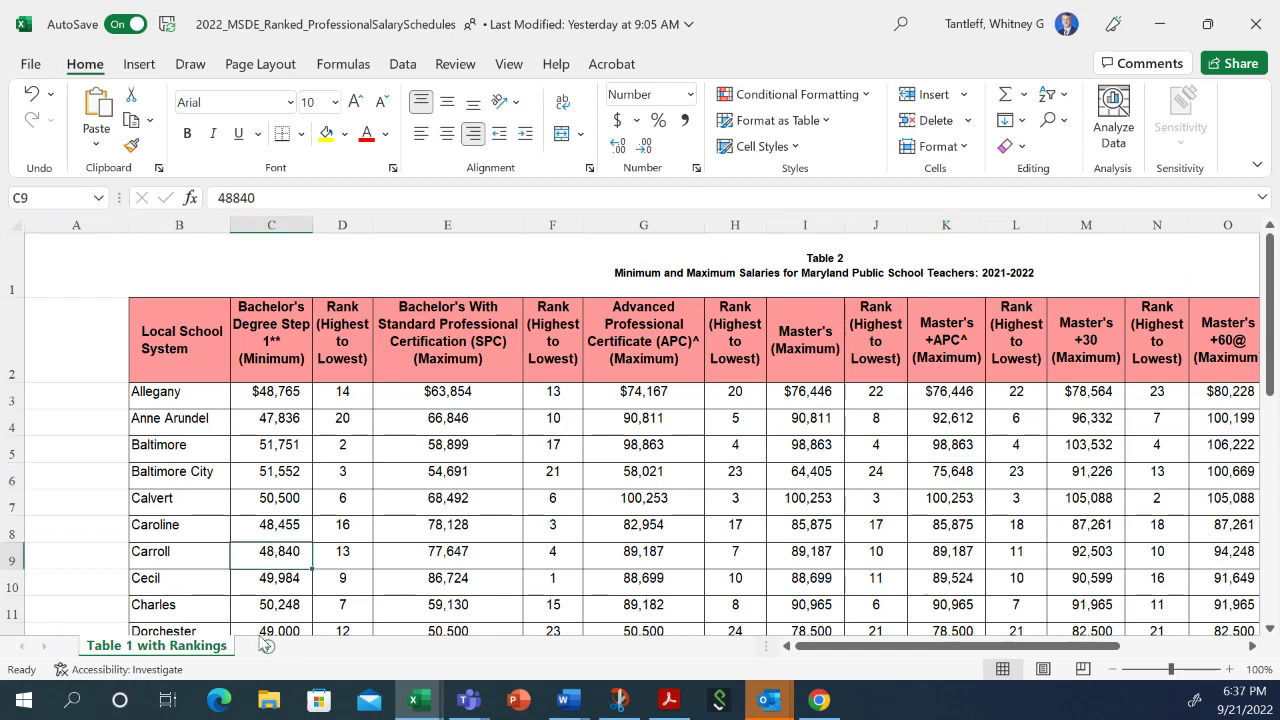
click(263, 421)
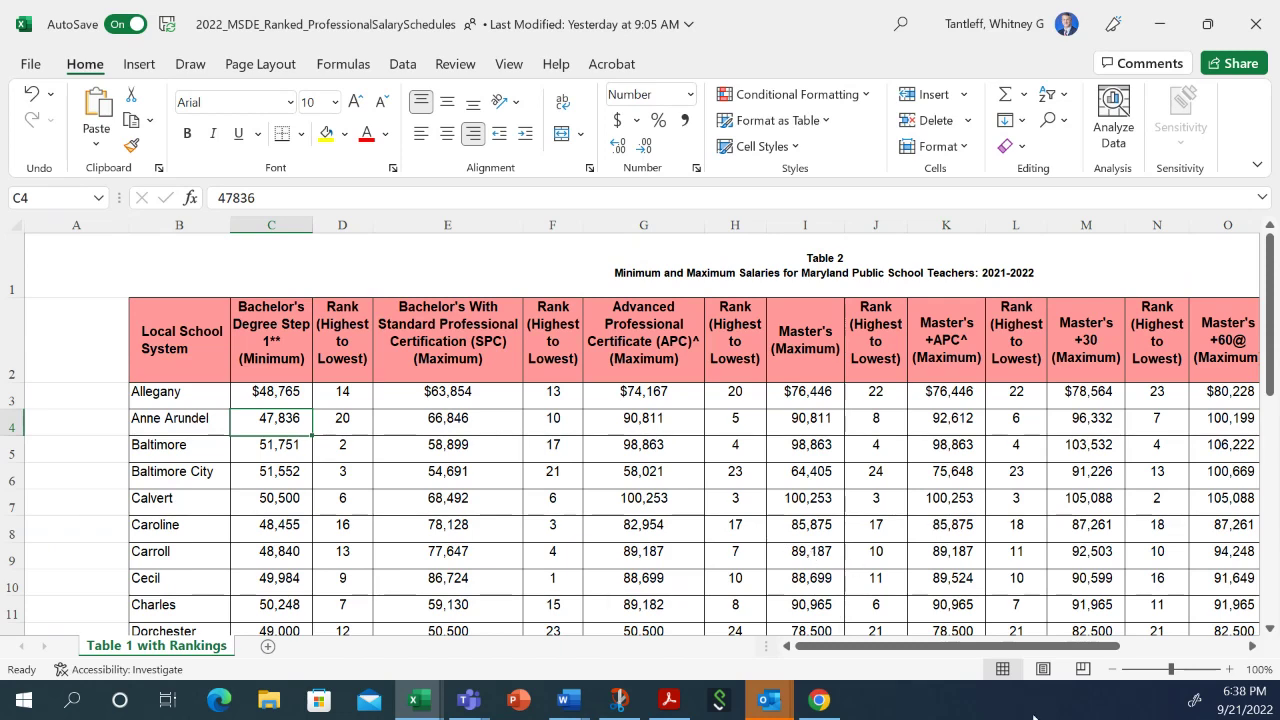
click(1254, 647)
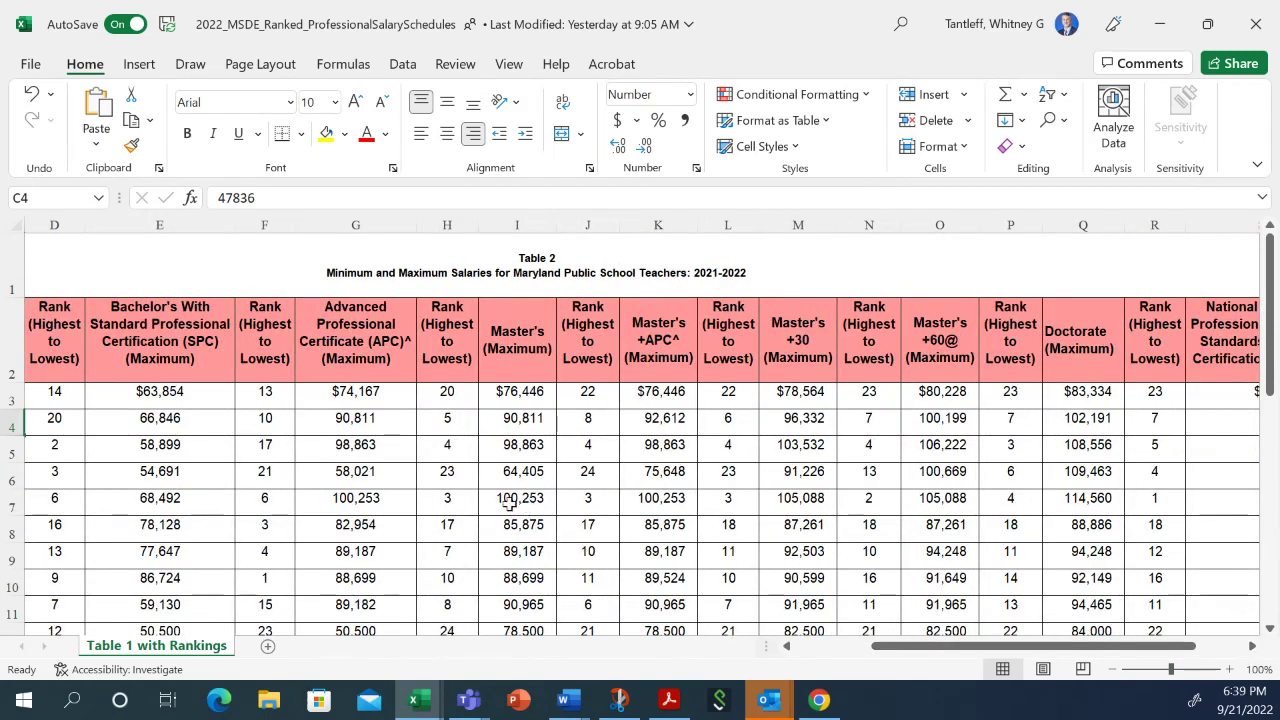
click(787, 647)
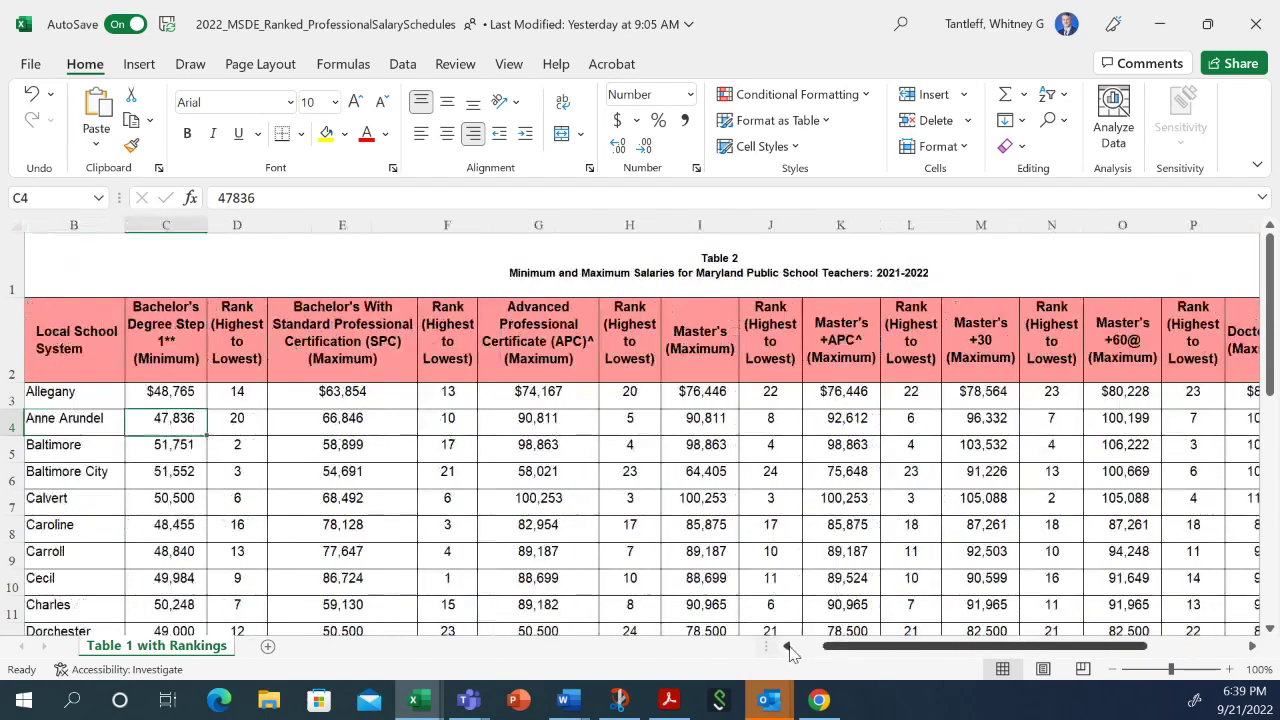
click(250, 422)
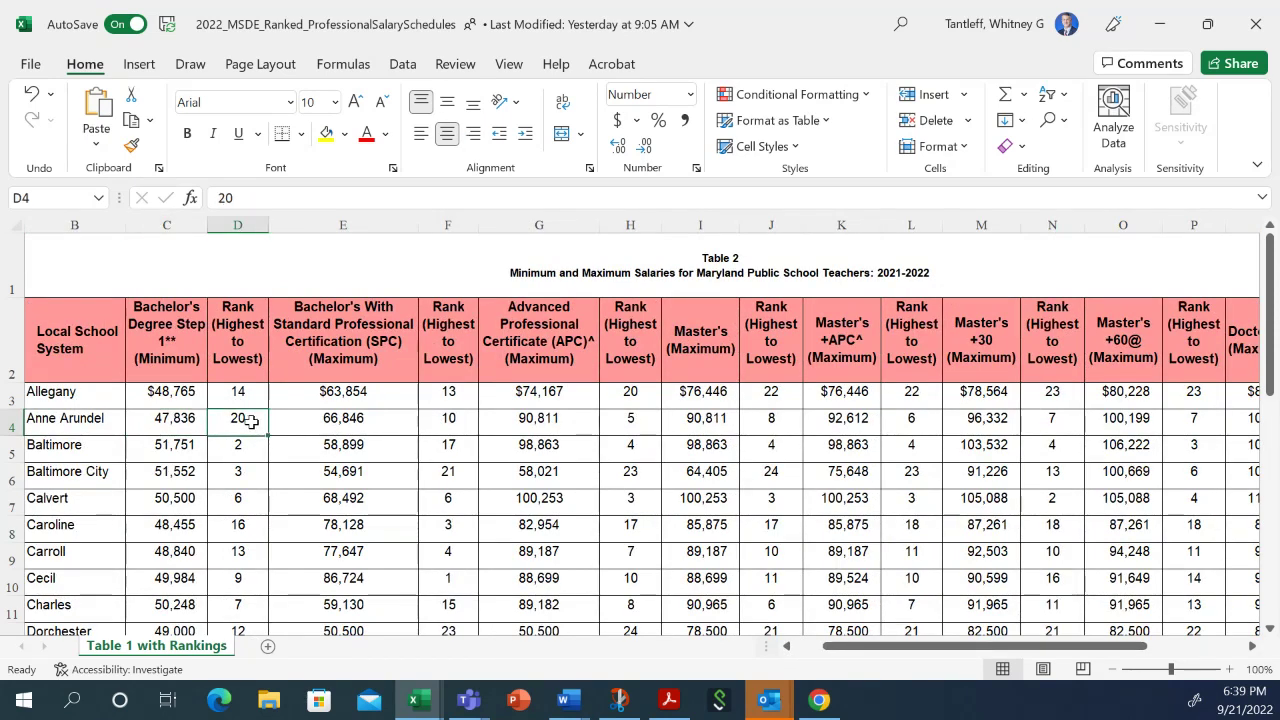